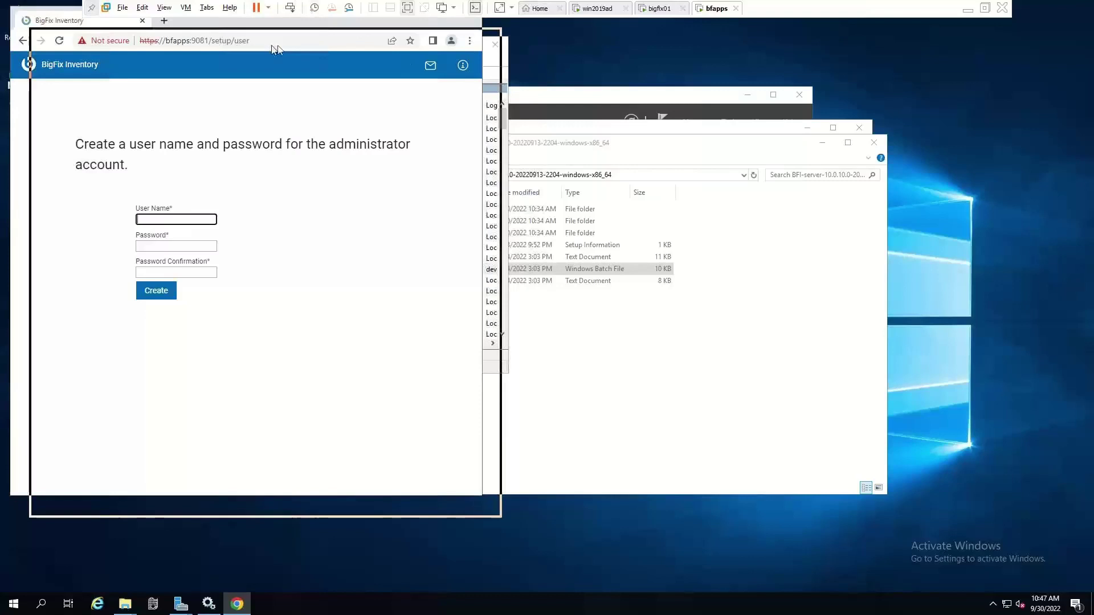
# Step: Maximize BigFix Inventory and create the administrator account with user name and password confirmed
pyautogui.moveTo(253, 28); pyautogui.dragTo(274, 49)
pyautogui.click(464, 42)
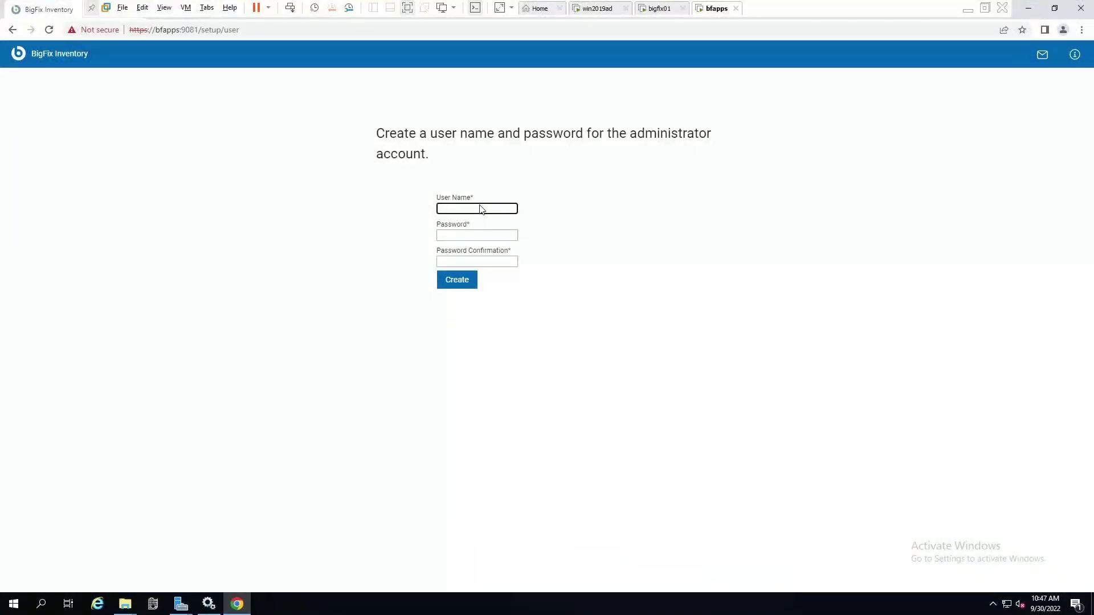
pyautogui.write('bfadmin')
pyautogui.press('Tab')
pyautogui.write('********')
pyautogui.press('Tab')
pyautogui.write('********')
pyautogui.click(446, 209)
pyautogui.write('invadmin')
pyautogui.click(461, 281)
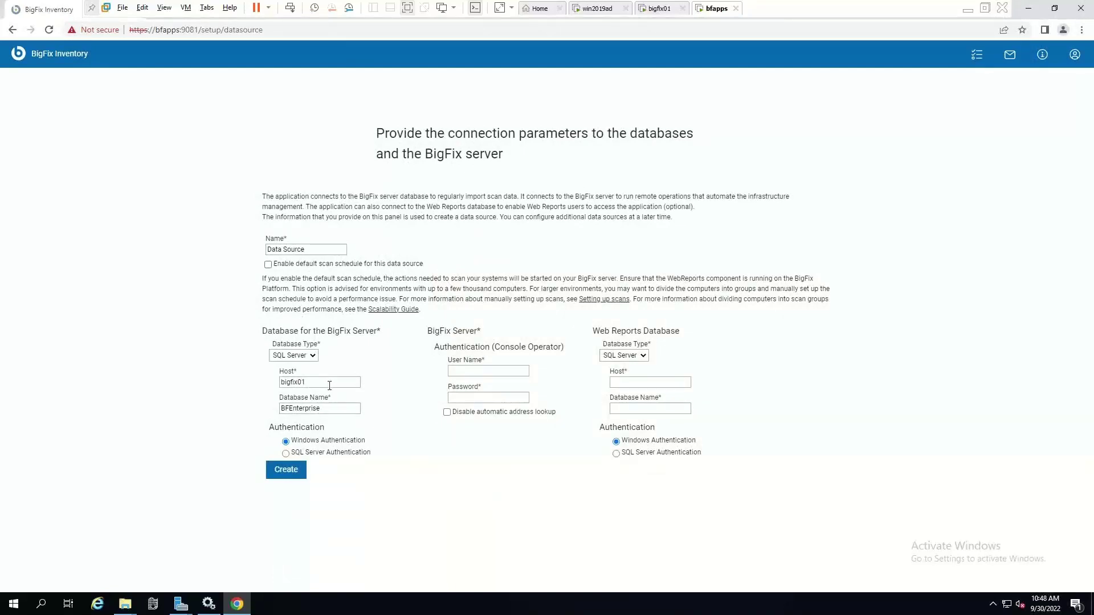
# Step: Select the database host name and focus the console operator user name field
pyautogui.moveTo(329, 386); pyautogui.dragTo(251, 377)
pyautogui.click(470, 371)
# Step: Check the inventory operator in BigFix Console's Operators list, then return to the user name field
pyautogui.click(658, 8)
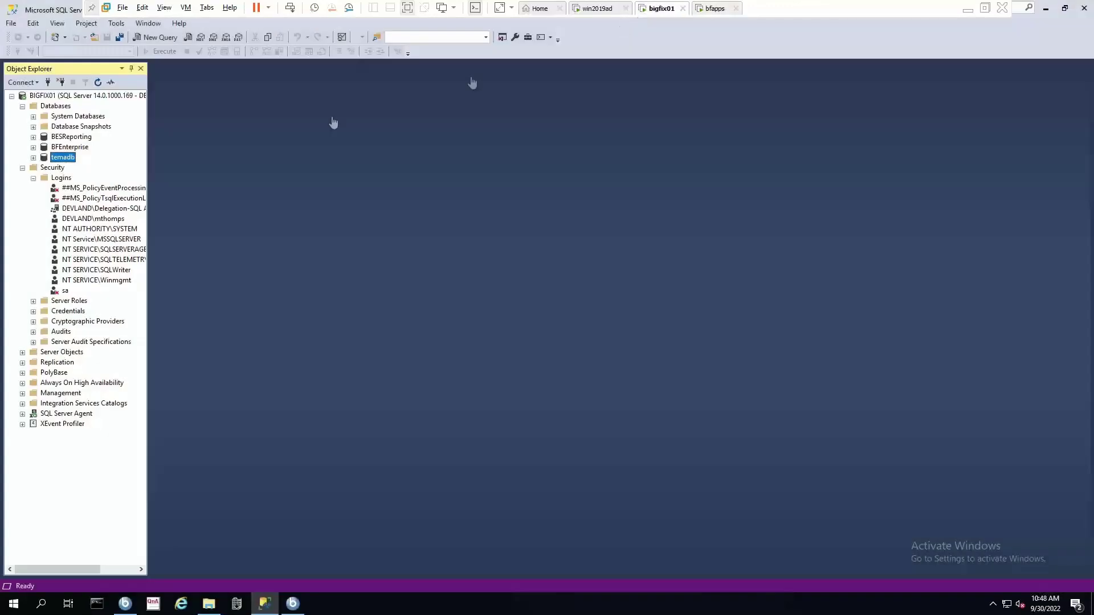
pyautogui.click(126, 604)
pyautogui.click(45, 184)
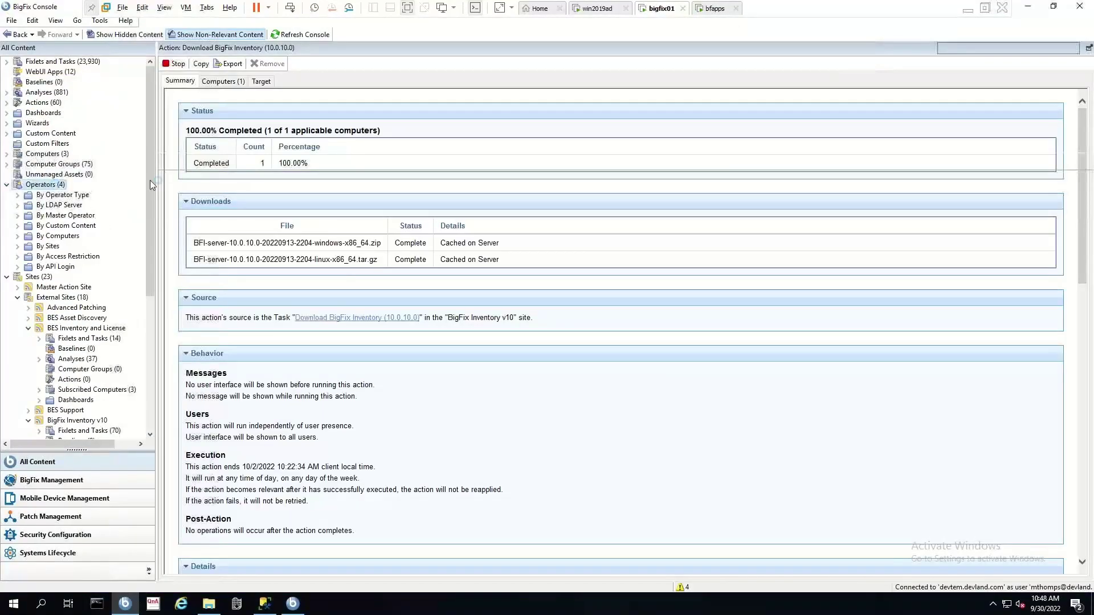
pyautogui.click(220, 97)
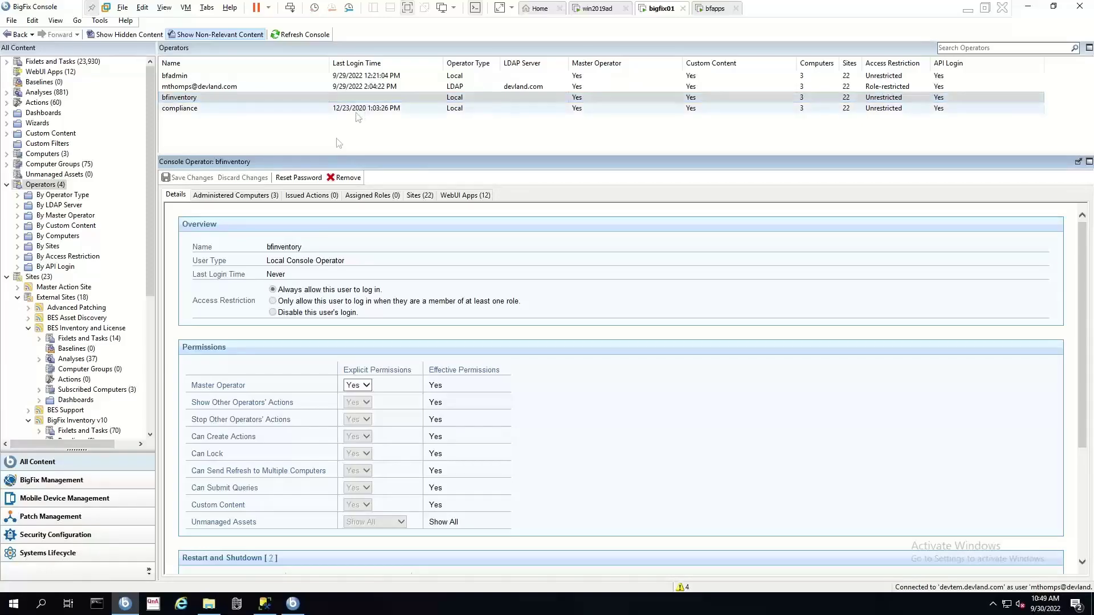
pyautogui.click(714, 8)
pyautogui.click(477, 371)
# Step: Create the data source with operator bfinventory, its password, Web Reports host bigfix01 and database BESReporting
pyautogui.write('bfinventory')
pyautogui.press('Tab')
pyautogui.write('********')
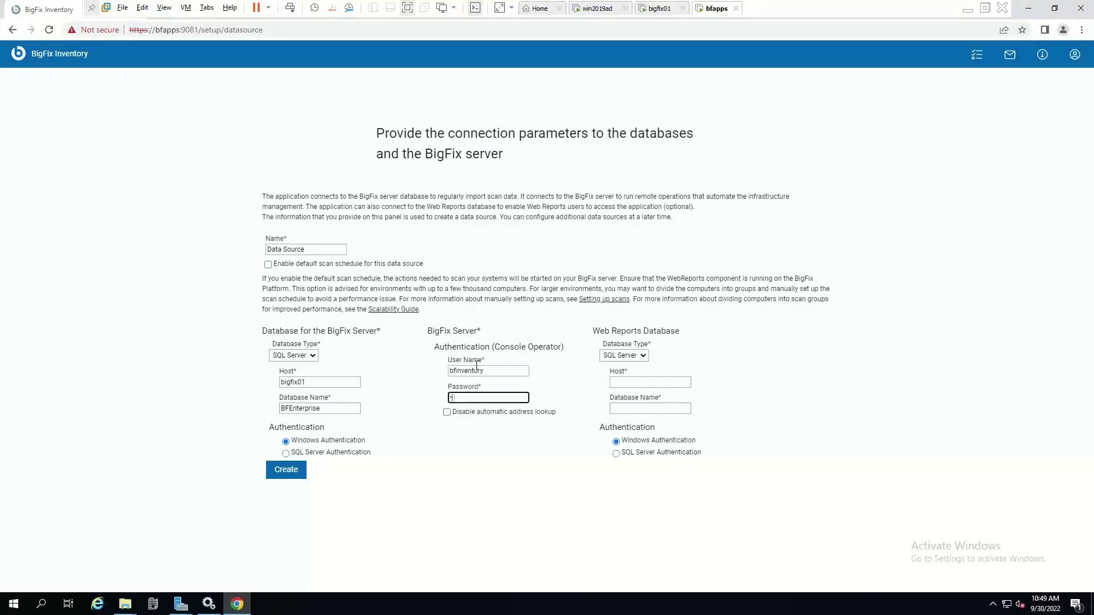
pyautogui.click(645, 383)
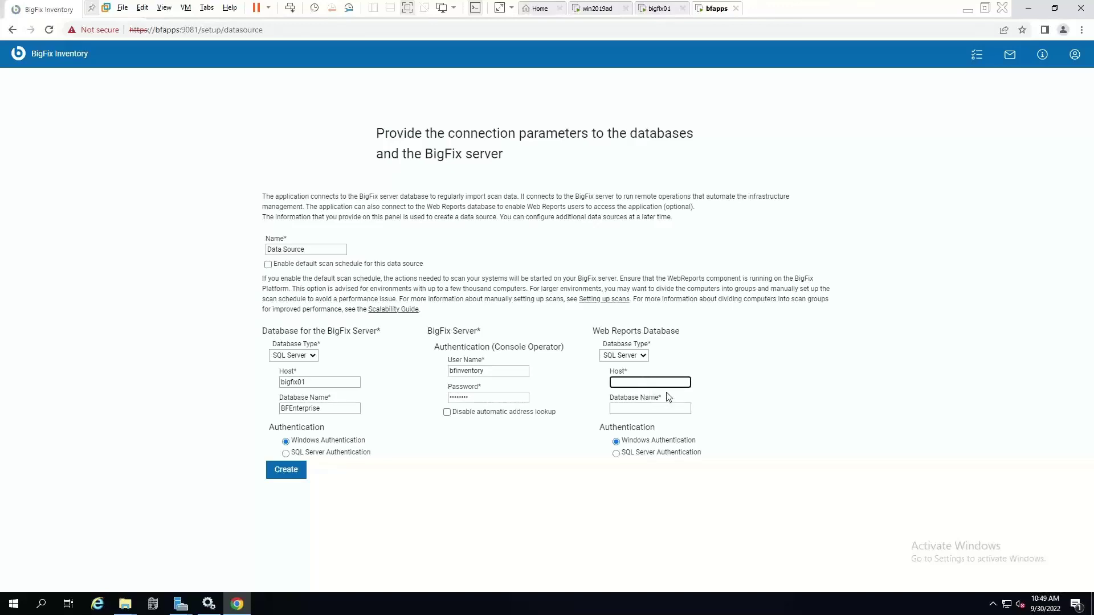
pyautogui.write('bigfix011')
pyautogui.press('Tab')
pyautogui.write('BESR')
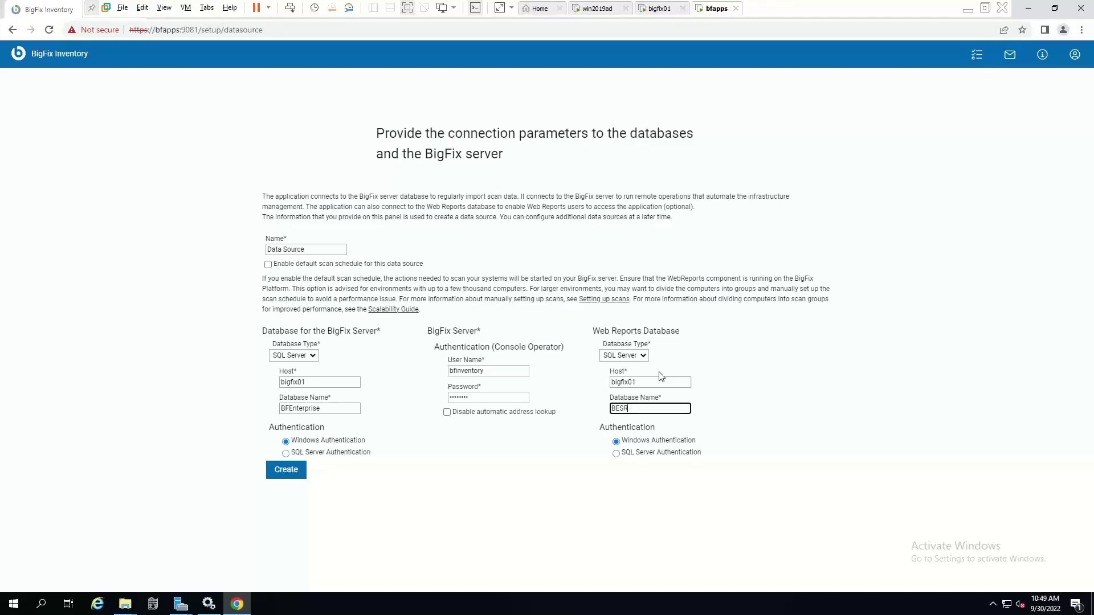
pyautogui.write('eporting')
pyautogui.click(293, 470)
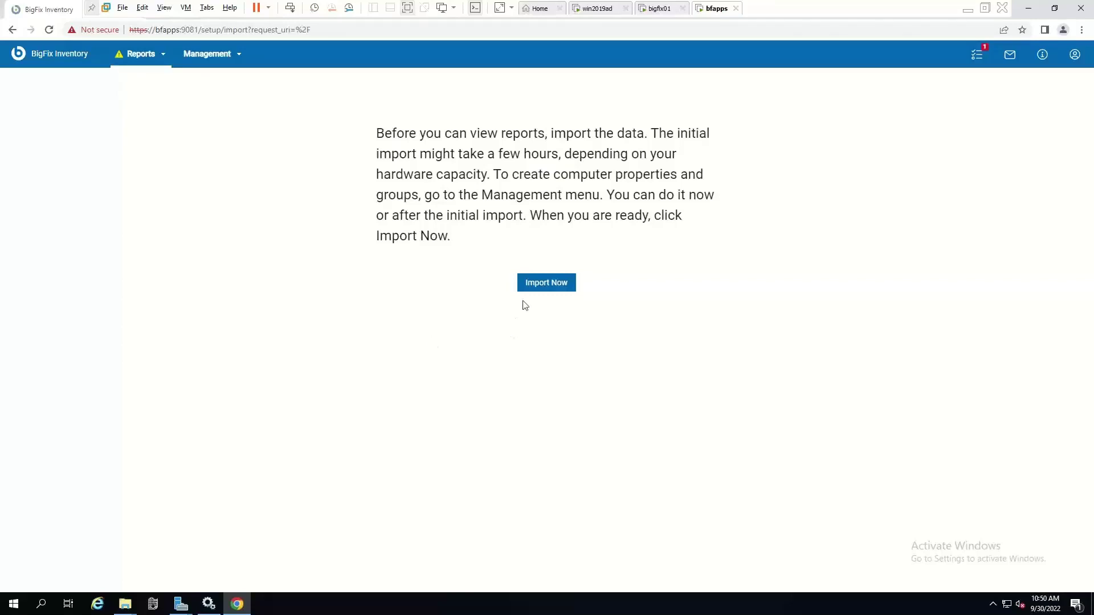
# Step: Run the initial data import and wait for the Overview dashboard to load
pyautogui.click(539, 292)
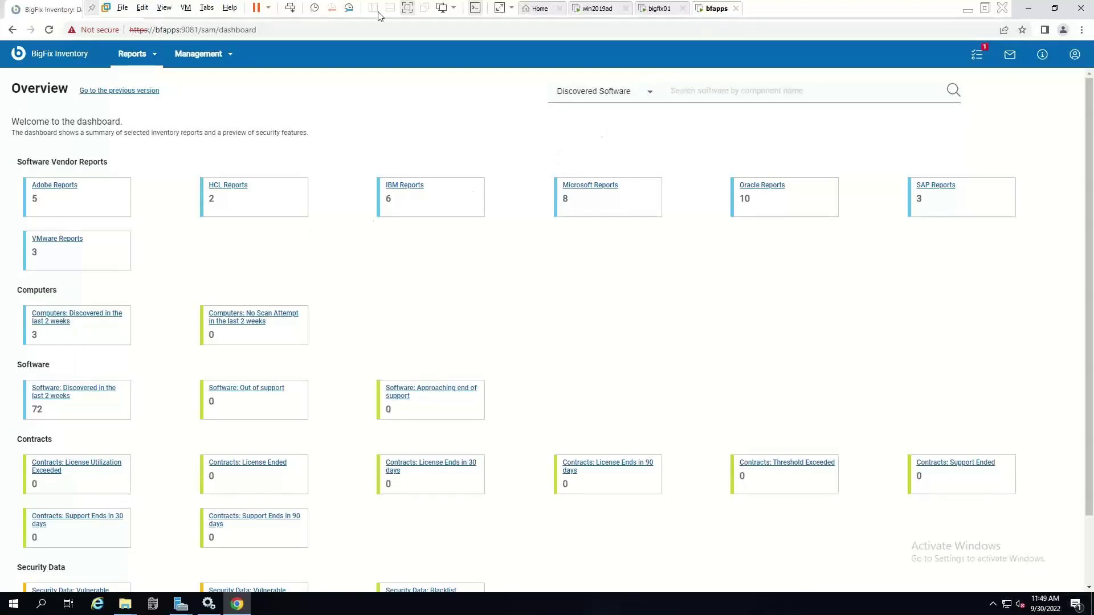
# Step: On bigfix01, list the BigFix Inventory v10 Fixlets and Tasks filtered by 'install'
pyautogui.click(661, 10)
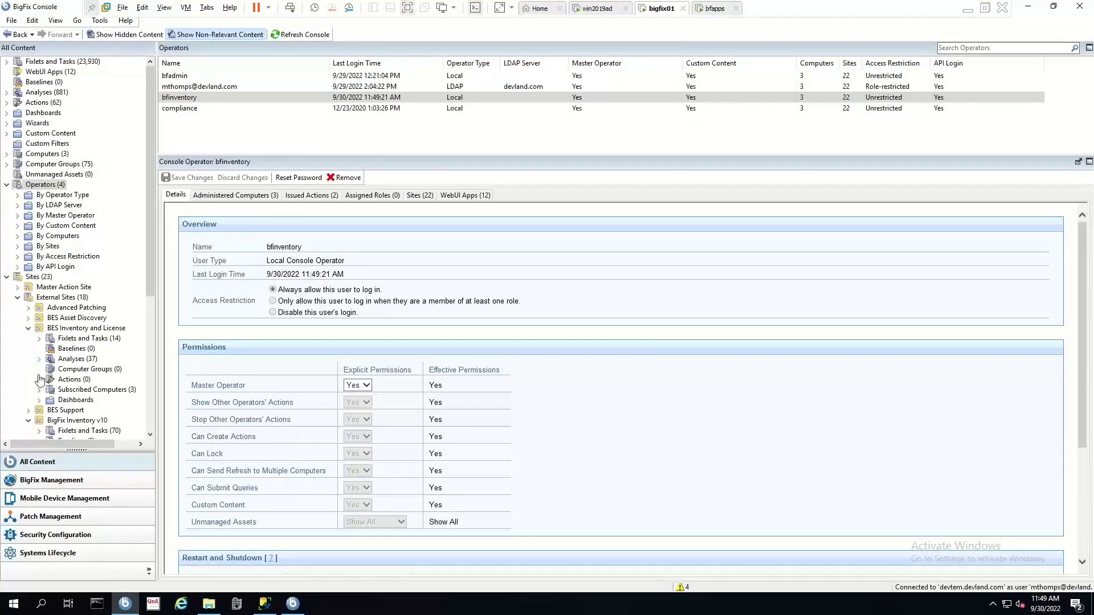
pyautogui.click(85, 431)
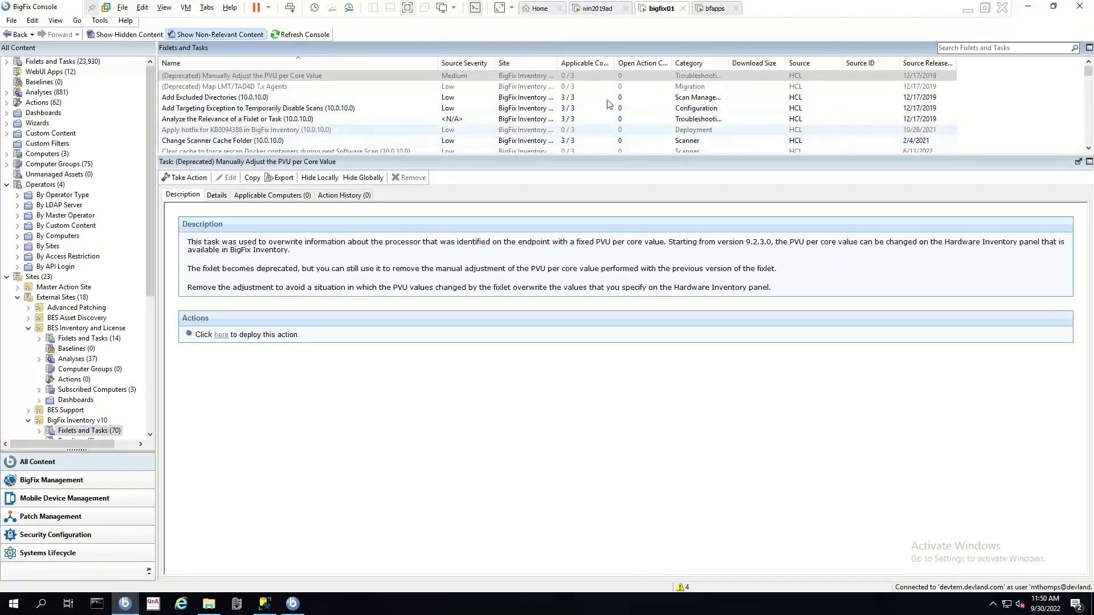
pyautogui.click(970, 48)
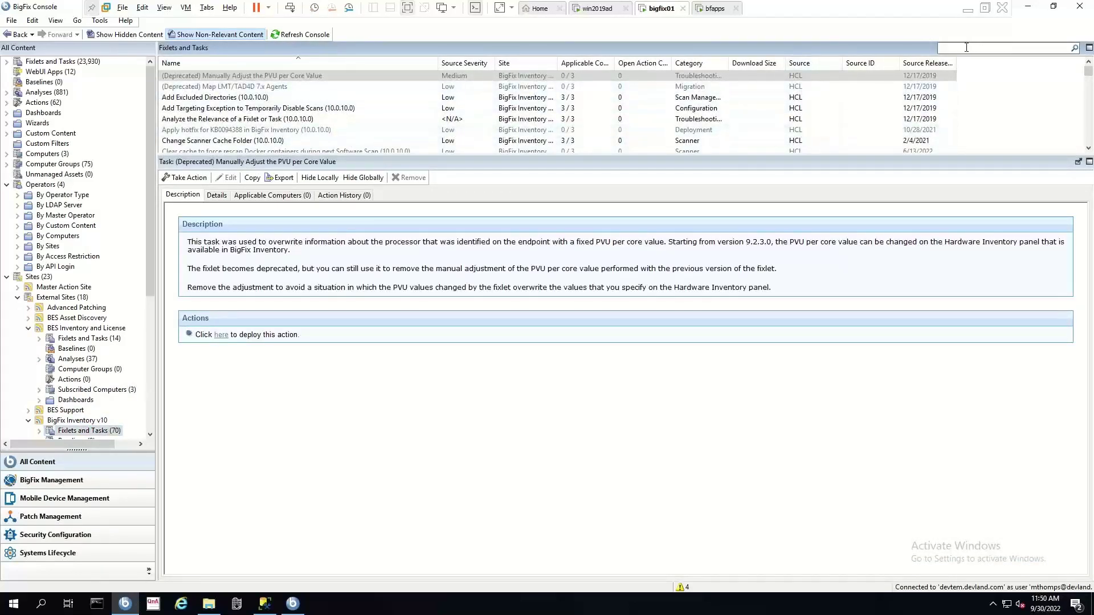
pyautogui.write('install')
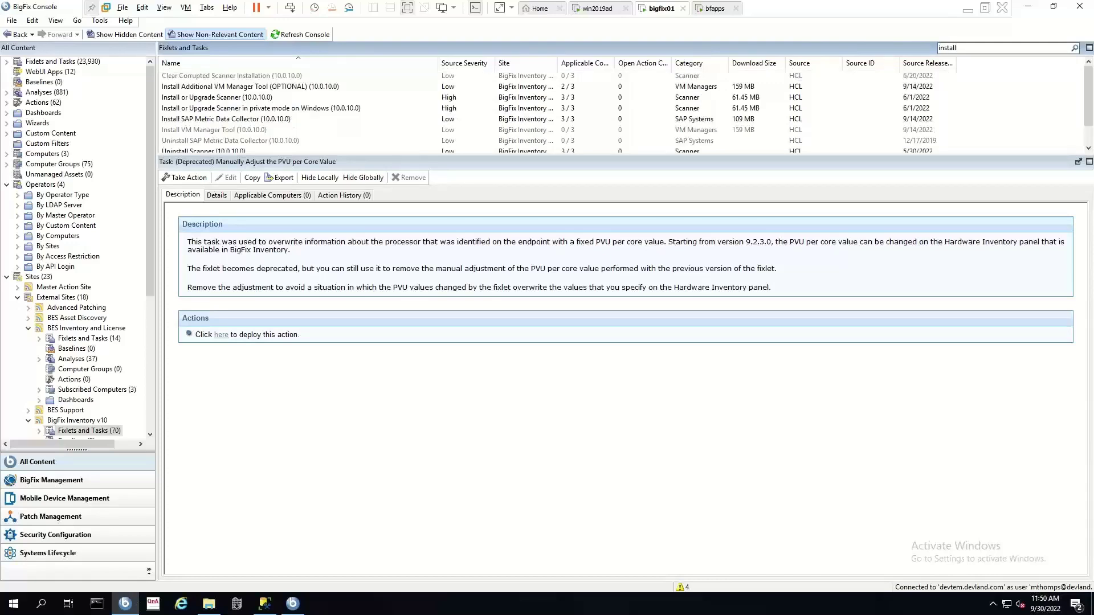
# Step: Start an Install or Upgrade Scanner action targeting all computers dynamically by property
pyautogui.click(411, 99)
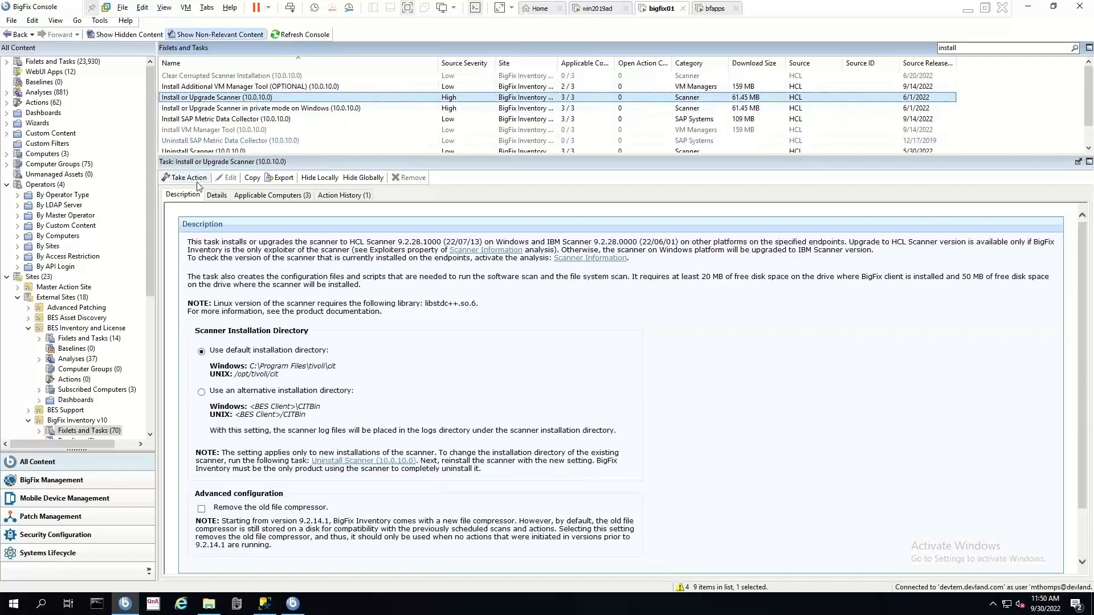
pyautogui.click(194, 178)
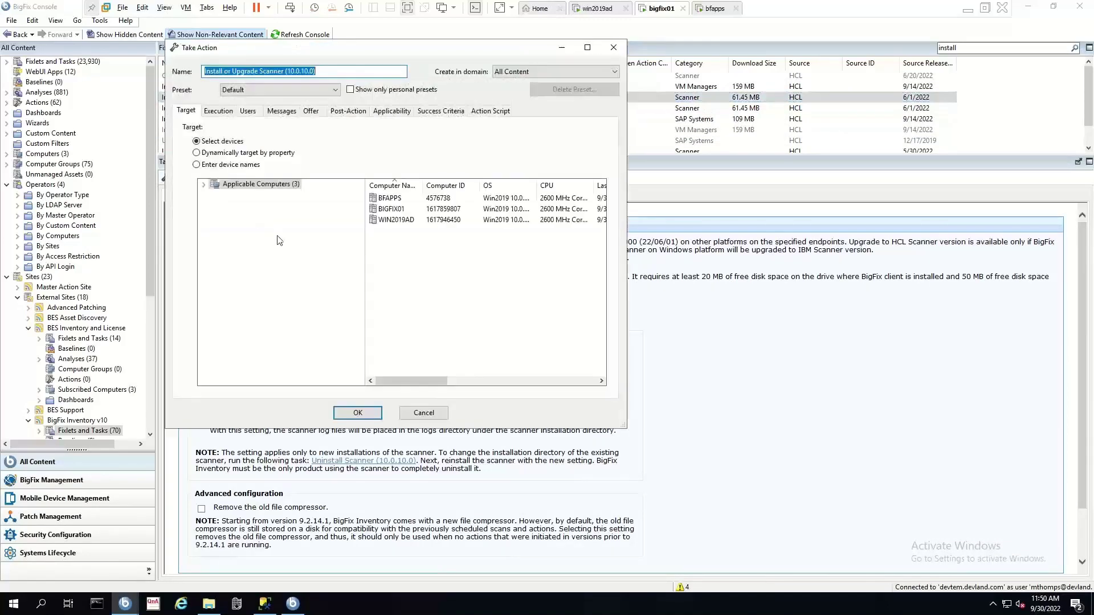
pyautogui.click(231, 153)
pyautogui.click(246, 184)
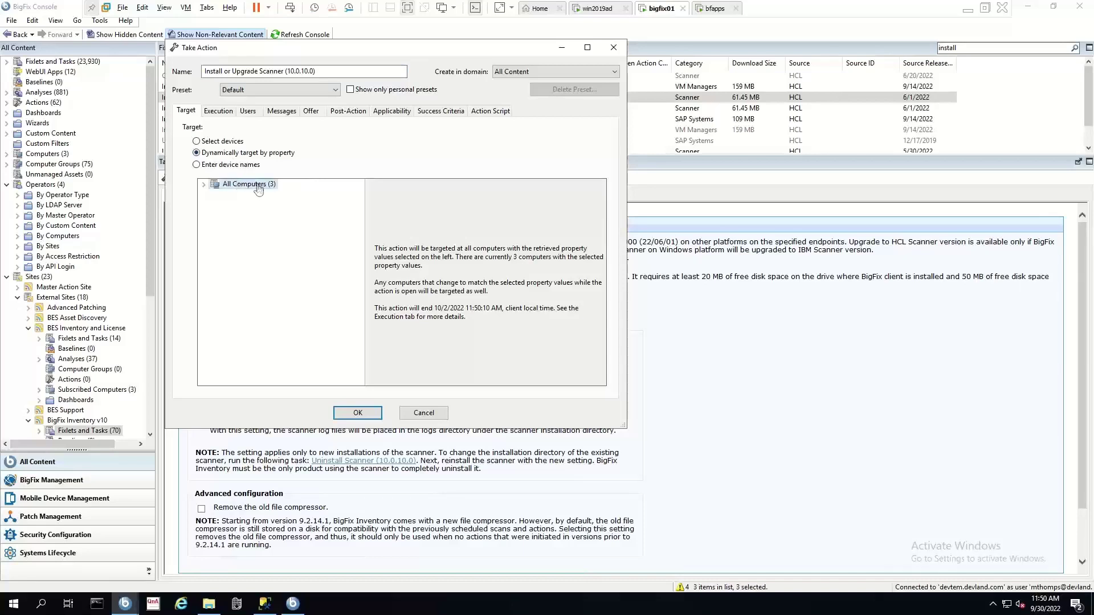
# Step: Apply the Policy execution preset, prefix the action name with 'Policy_', and create it
pyautogui.click(219, 112)
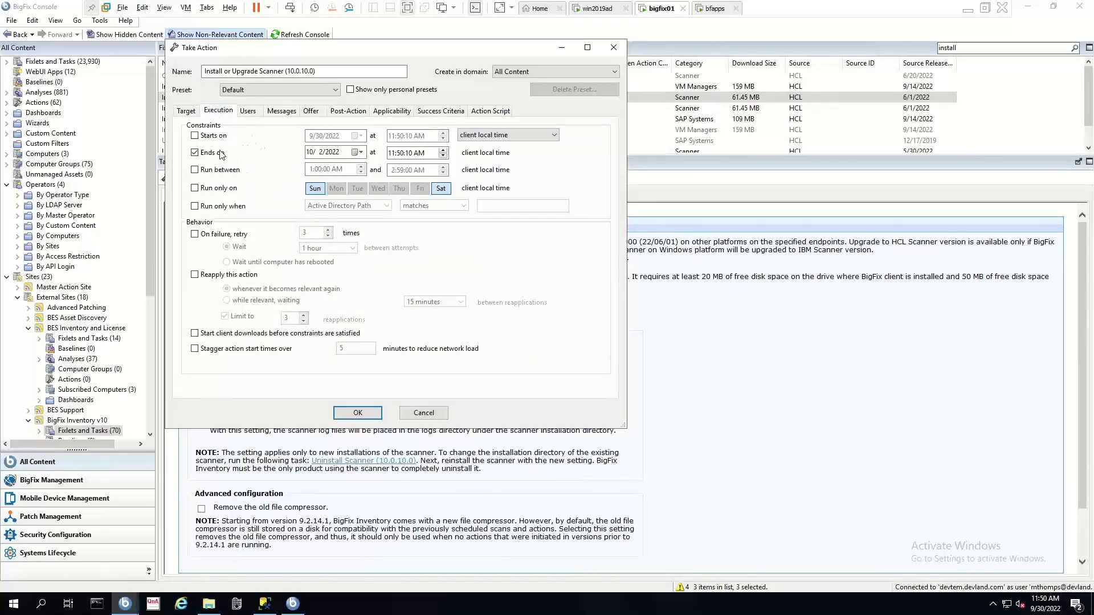
pyautogui.click(247, 92)
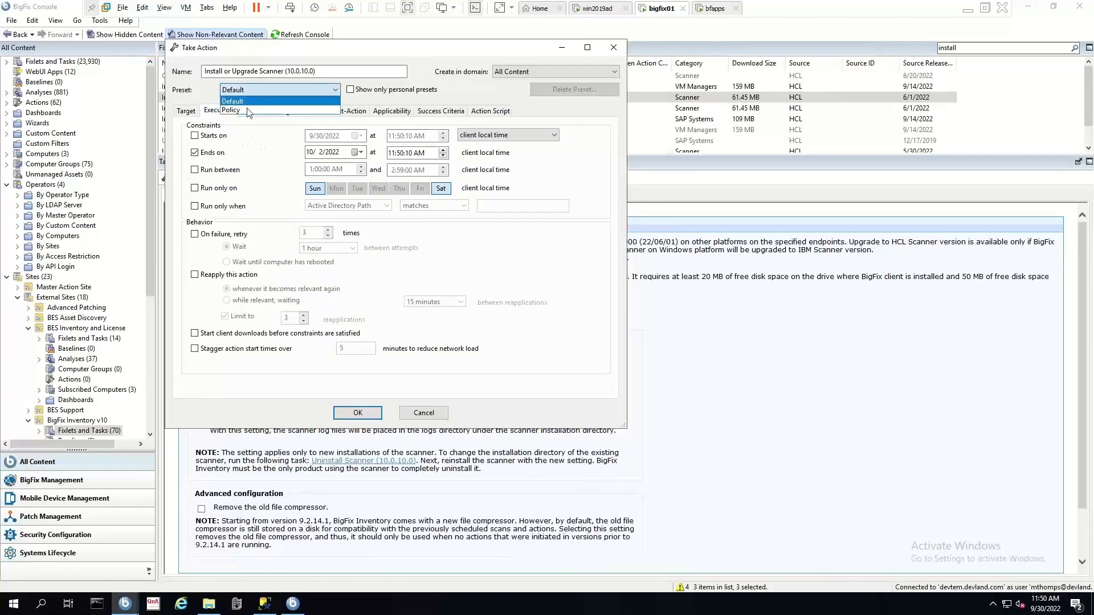
pyautogui.click(247, 111)
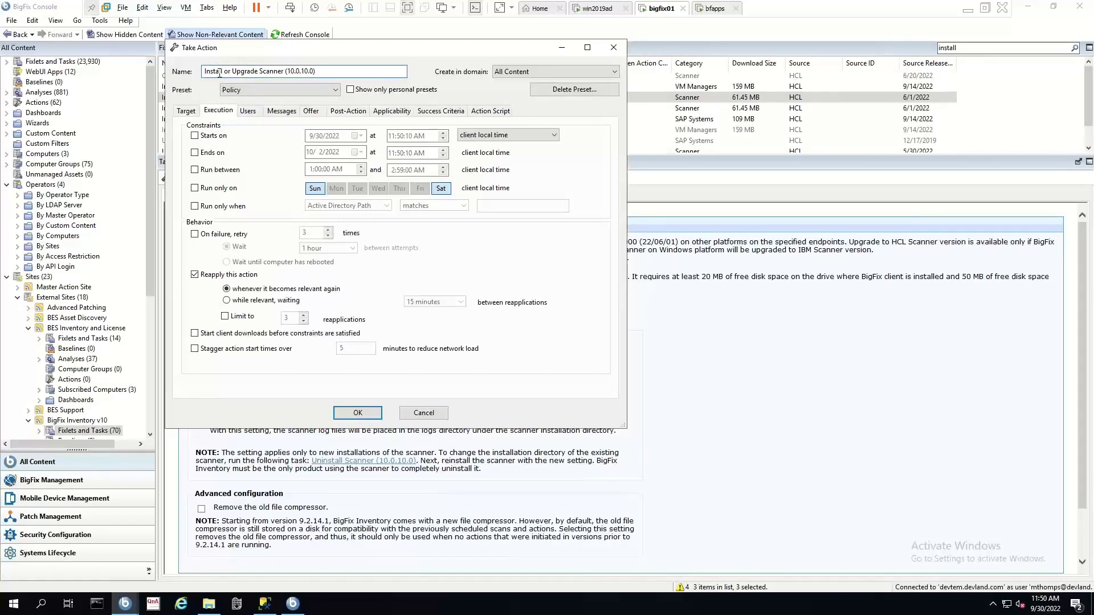
pyautogui.click(207, 71)
pyautogui.write('Policy_')
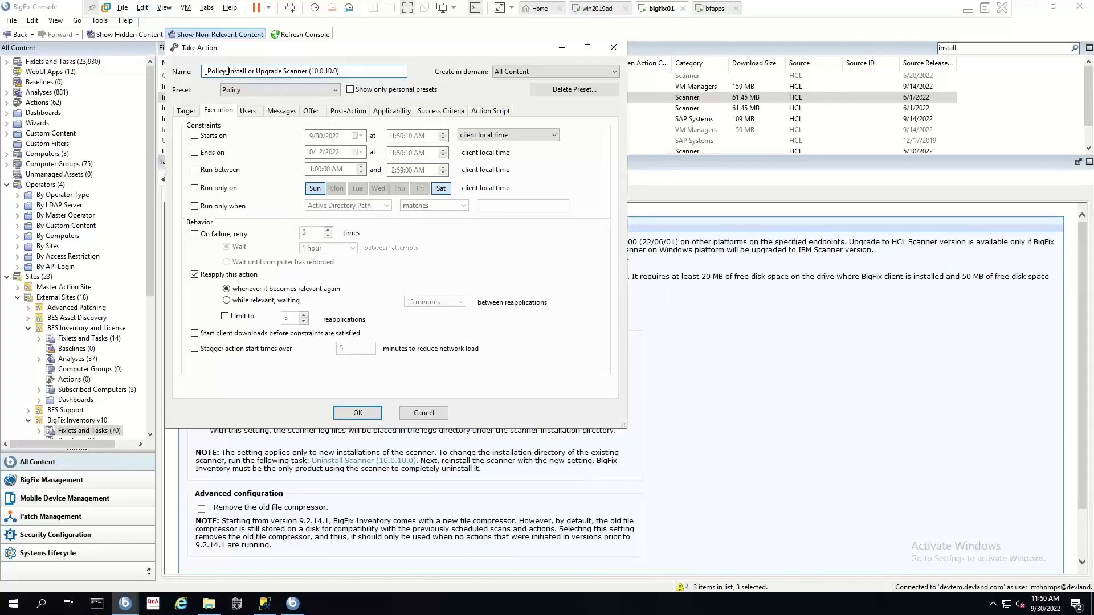
pyautogui.click(358, 413)
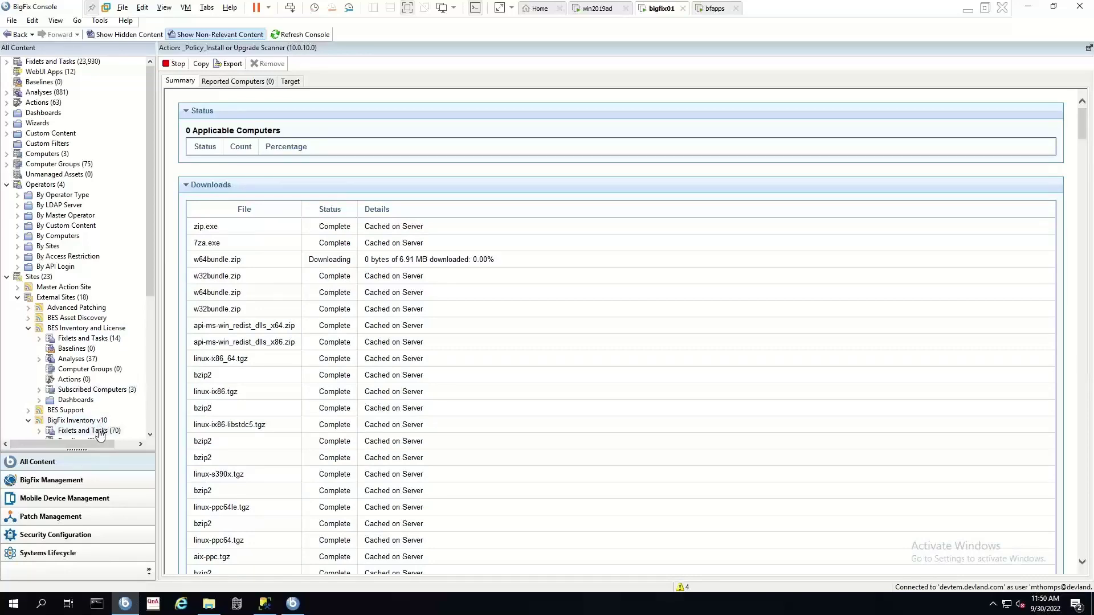
# Step: Return to BigFix Inventory v10 Fixlets and Tasks and filter them by 'init'
pyautogui.click(92, 432)
pyautogui.click(977, 48)
pyautogui.write('inti')
pyautogui.press('BackSpace')
pyautogui.write('it')
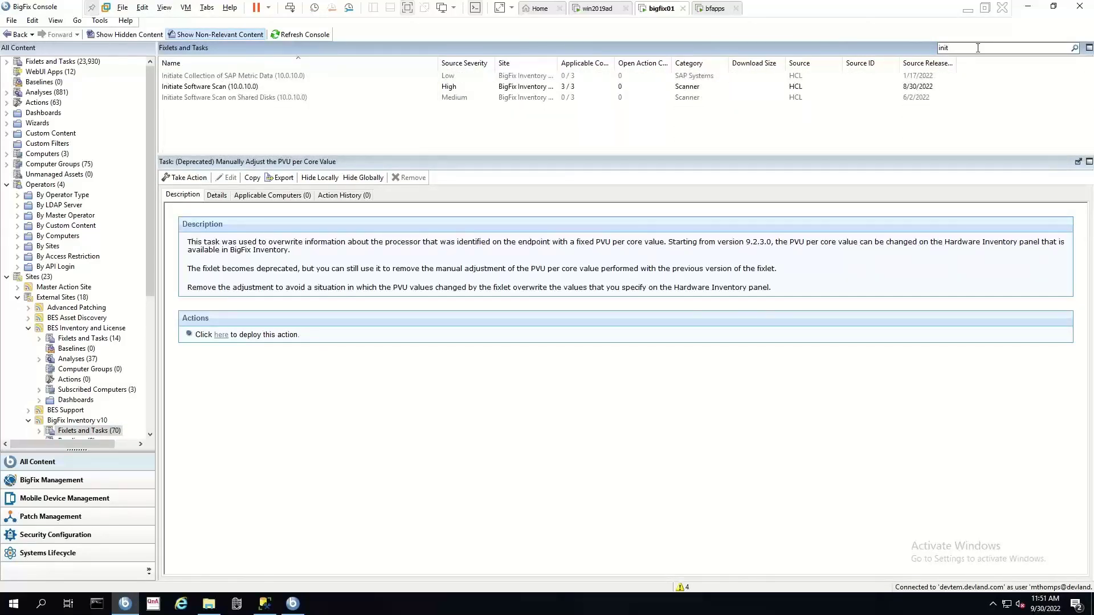
# Step: Select Initiate Software Scan (10.0.10.0), review its scan types, and begin Take Action
pyautogui.click(261, 87)
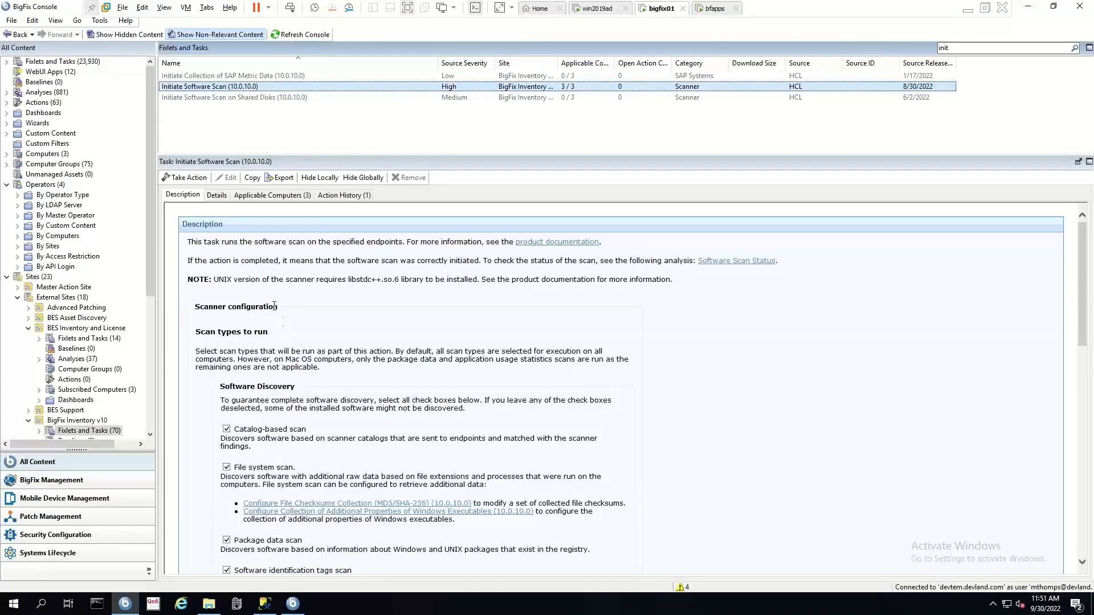
pyautogui.scroll(-5, 288, 376)
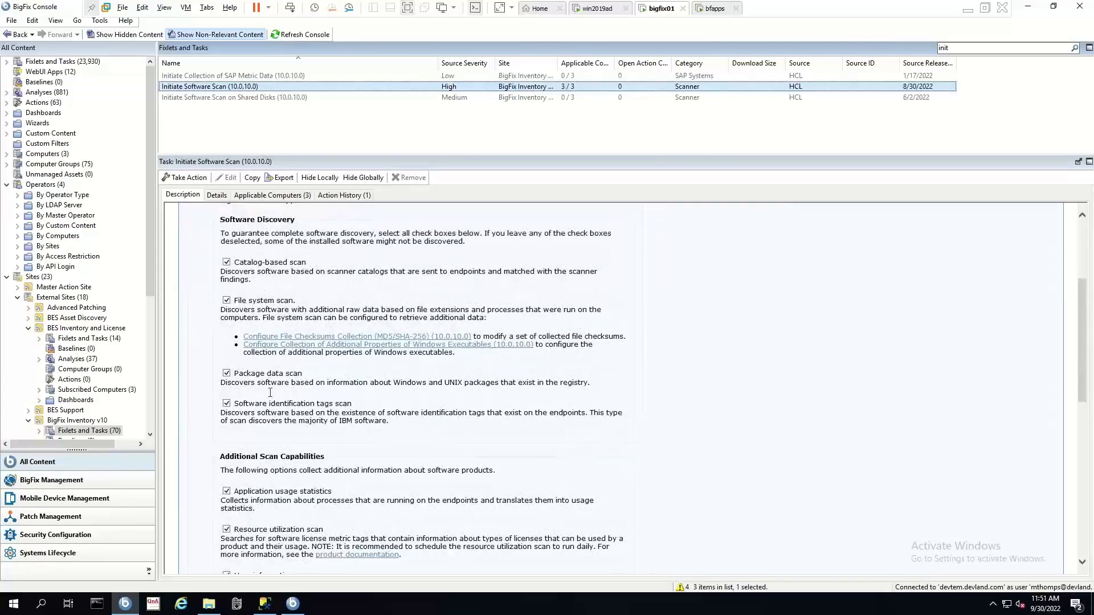
pyautogui.scroll(-3, 264, 451)
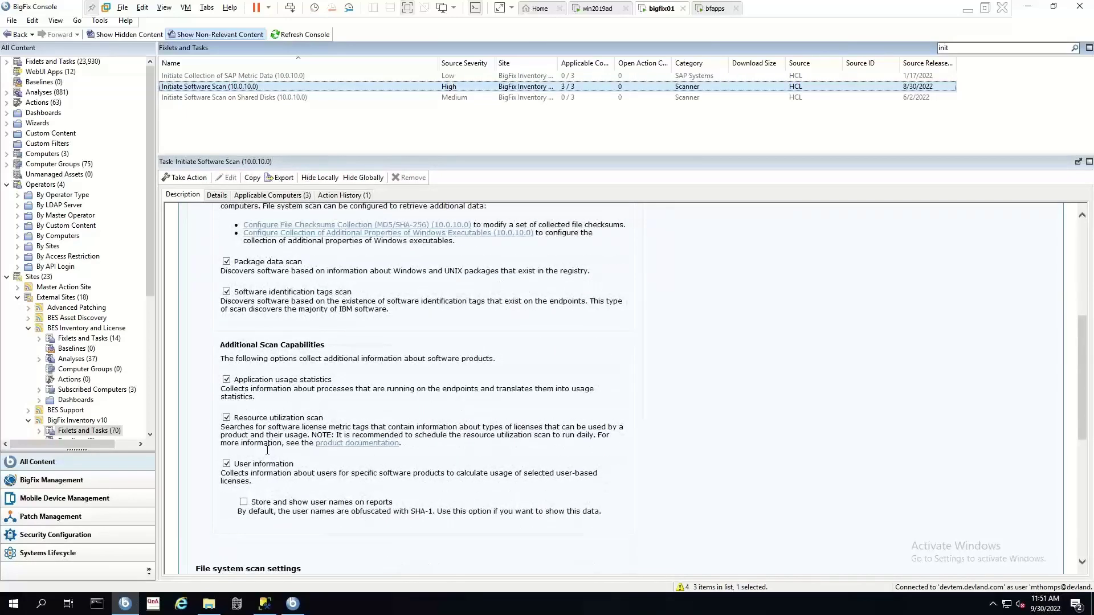
pyautogui.scroll(3, 336, 368)
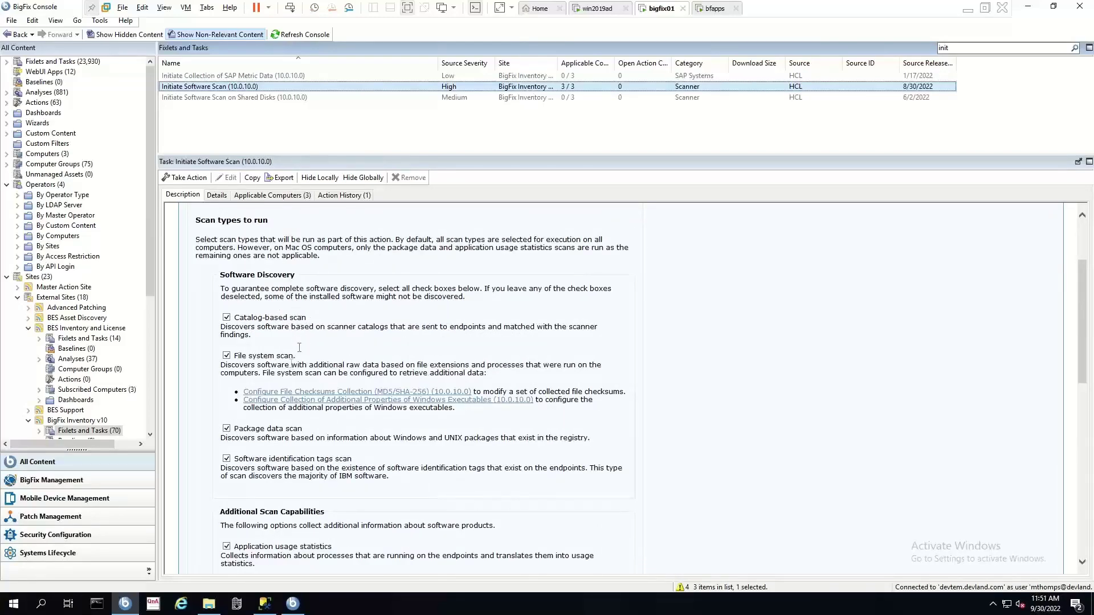
pyautogui.scroll(-3, 312, 378)
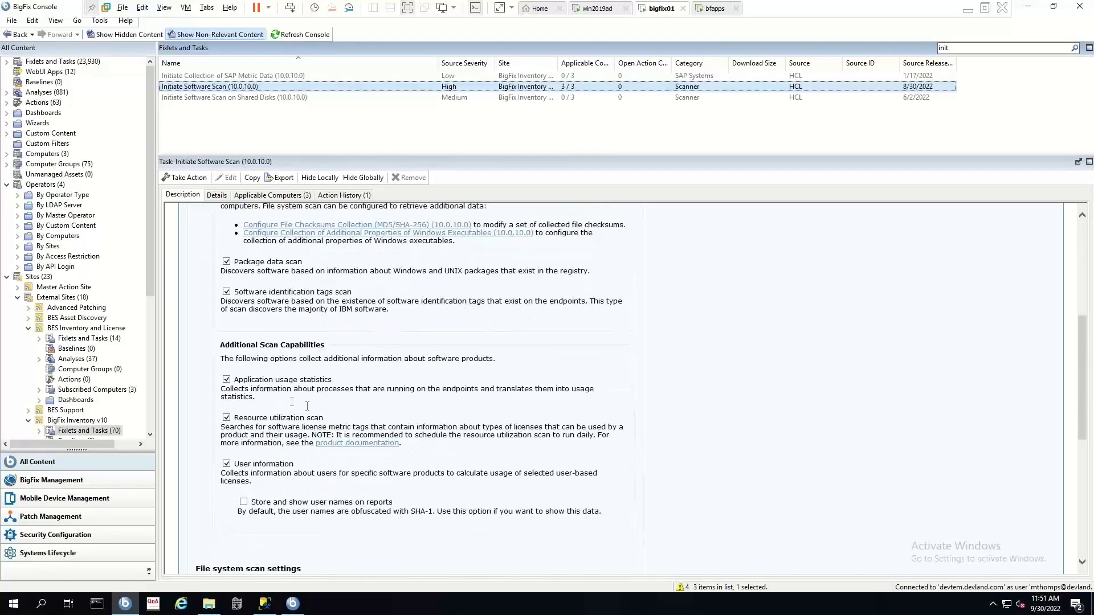
pyautogui.moveTo(234, 380); pyautogui.dragTo(337, 380)
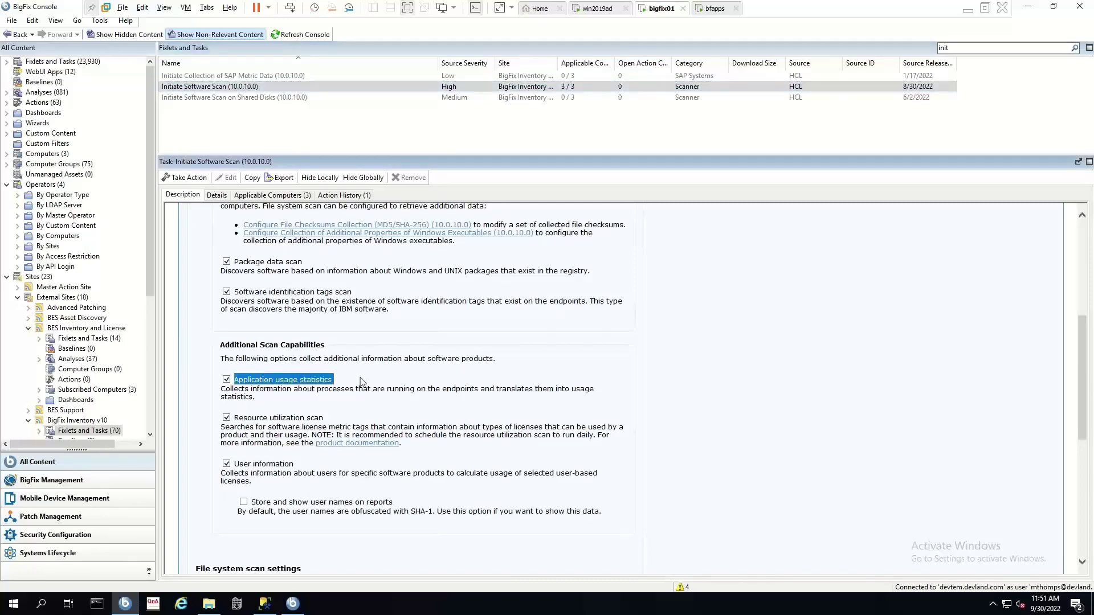
pyautogui.scroll(4, 361, 382)
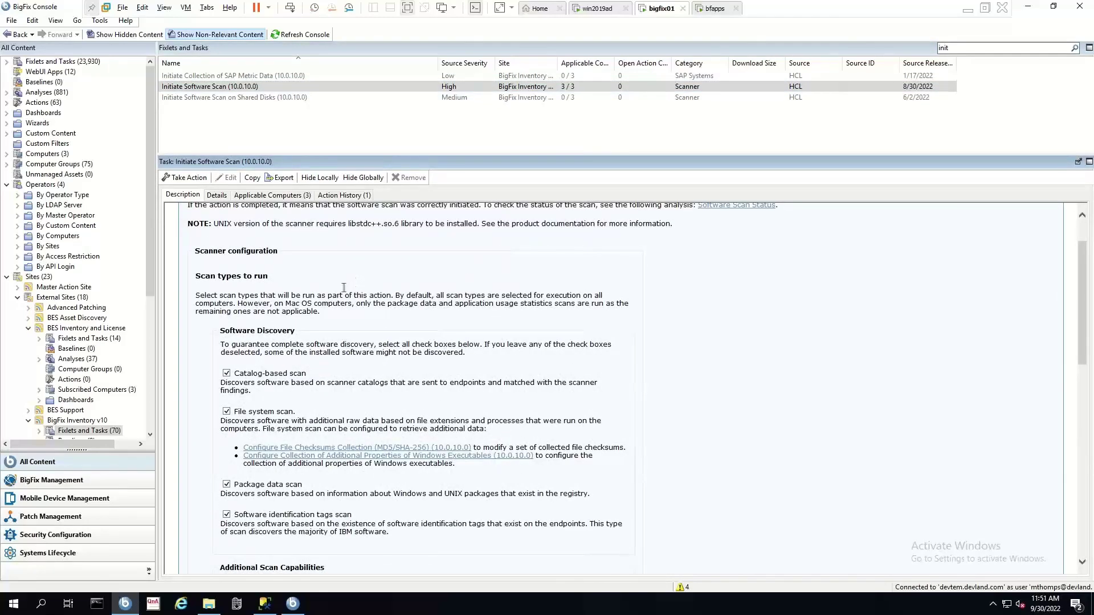
pyautogui.scroll(1, 342, 294)
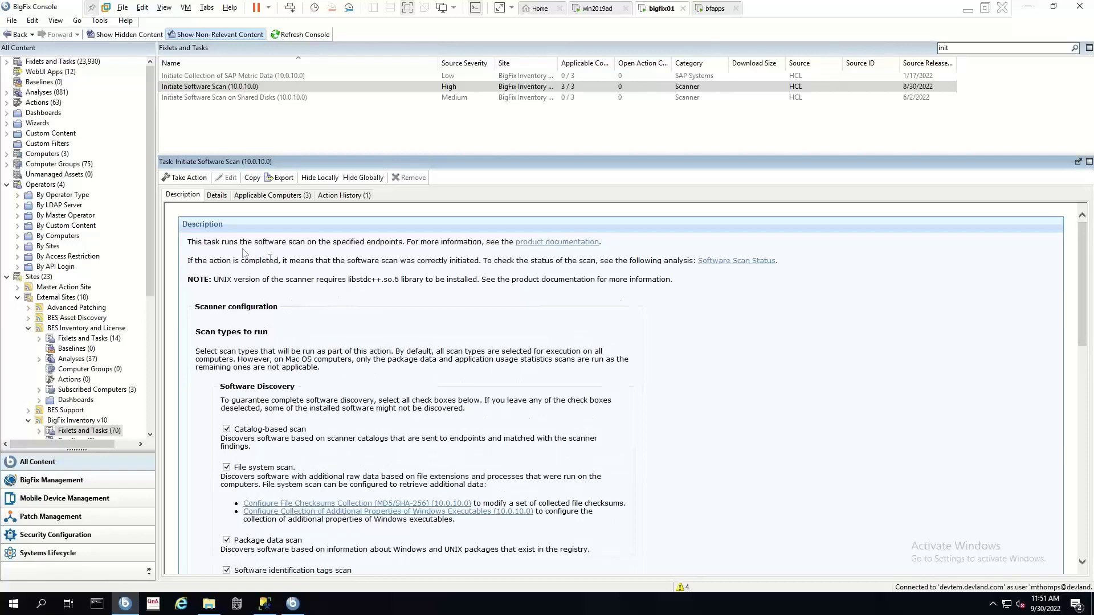
pyautogui.click(189, 178)
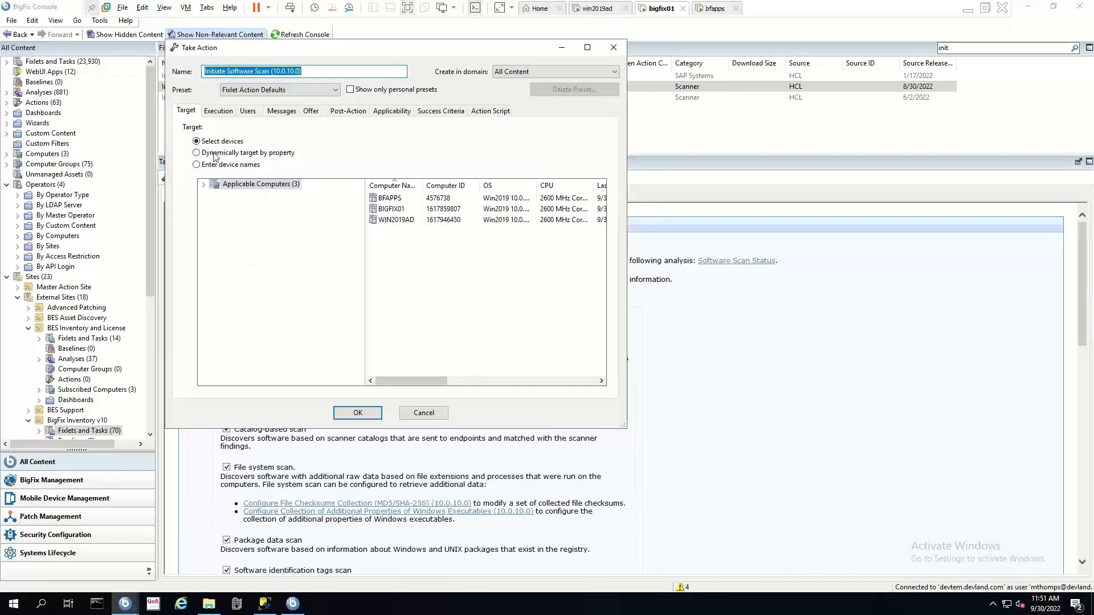
# Step: Target all computers by property, prefix the name with '_7DAYS_', and issue the scan action
pyautogui.click(215, 153)
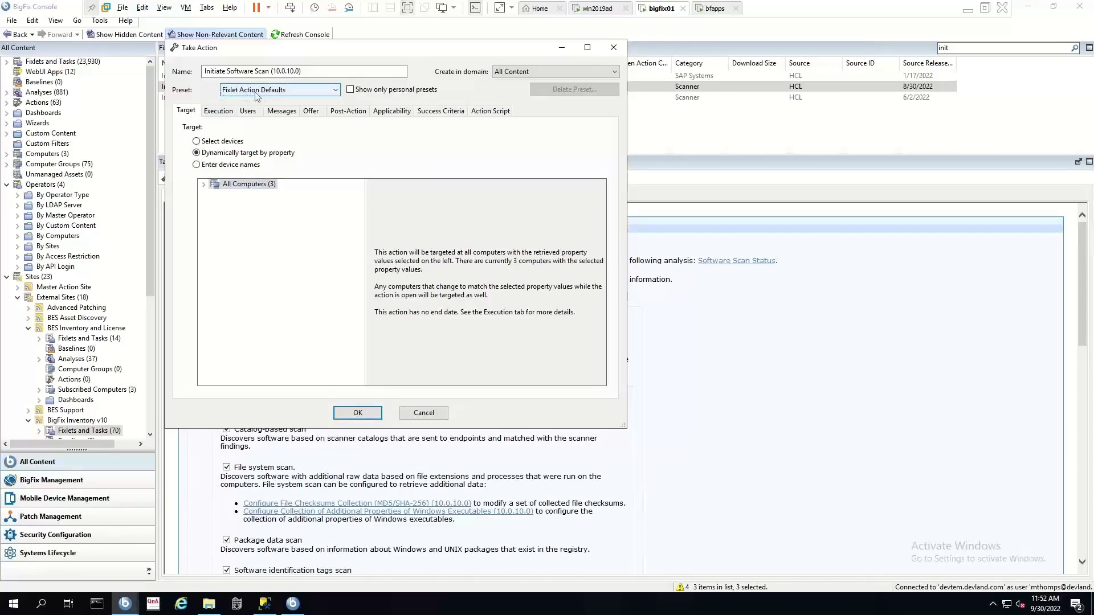
pyautogui.click(226, 112)
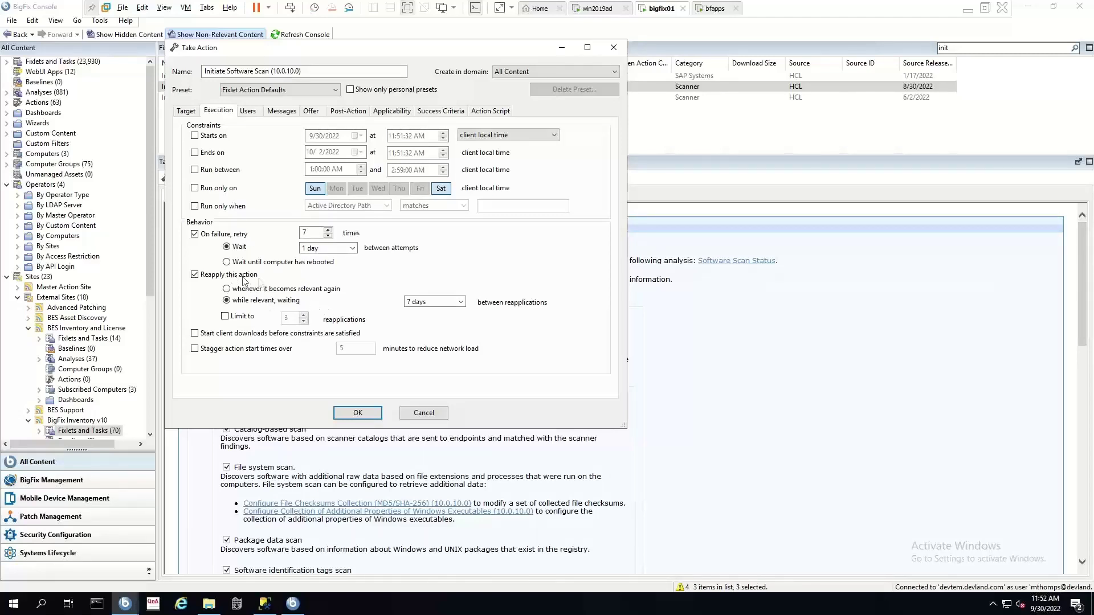
pyautogui.click(204, 71)
pyautogui.write('_7FD')
pyautogui.press('BackSpace')
pyautogui.press('BackSpace')
pyautogui.write('DAYS')
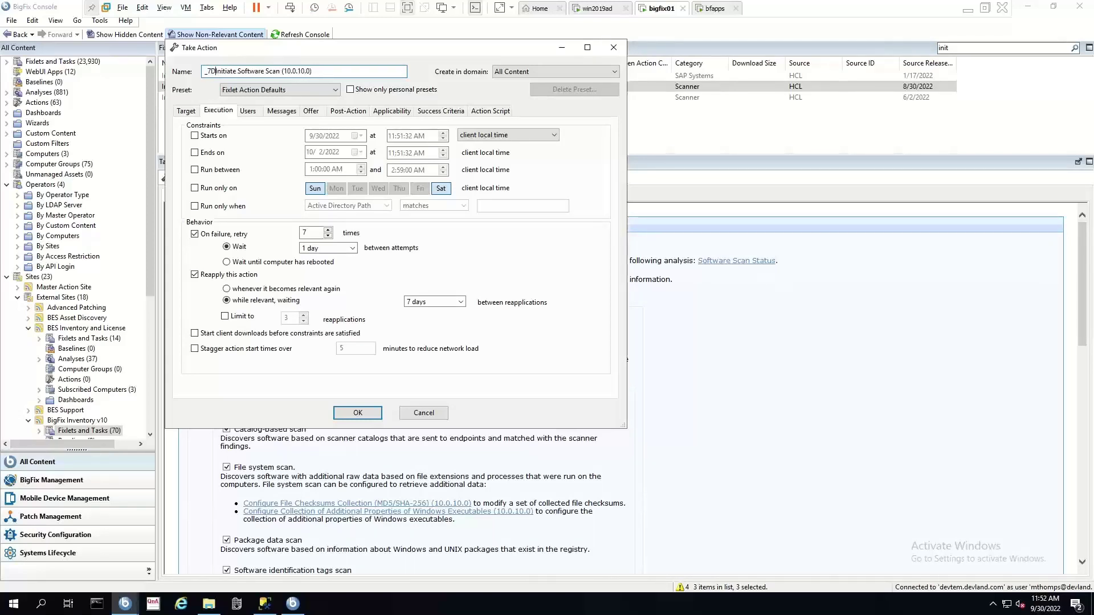
pyautogui.write('_')
pyautogui.click(358, 414)
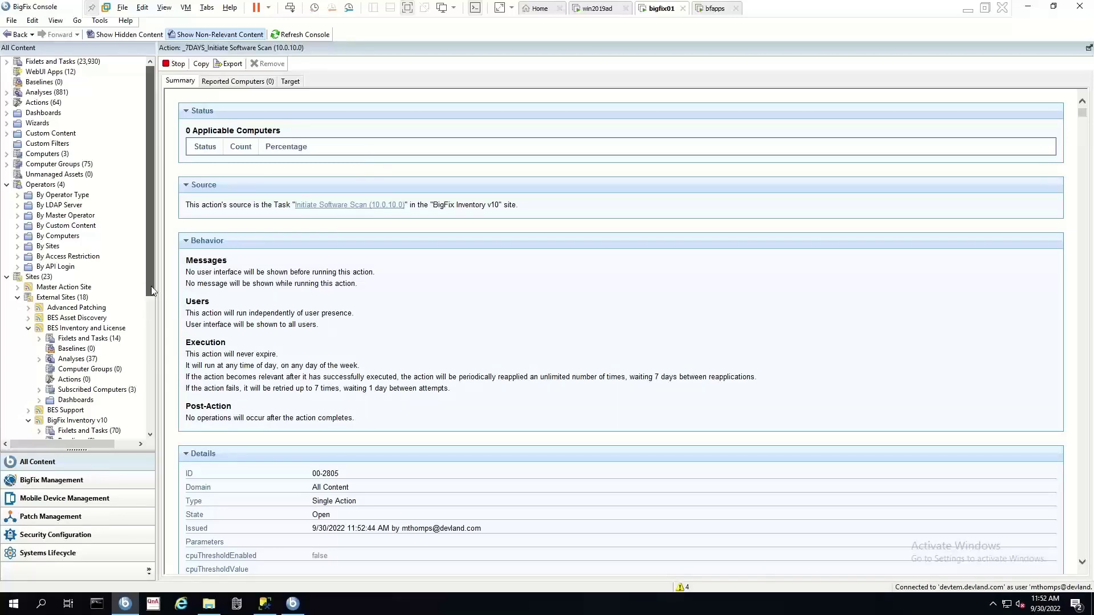
# Step: Search the BigFix Inventory v10 Fixlets and Tasks for 'uploa' and select Upload Software Scan Results (10.0.10.0)
pyautogui.scroll(-4, 114, 330)
pyautogui.click(91, 321)
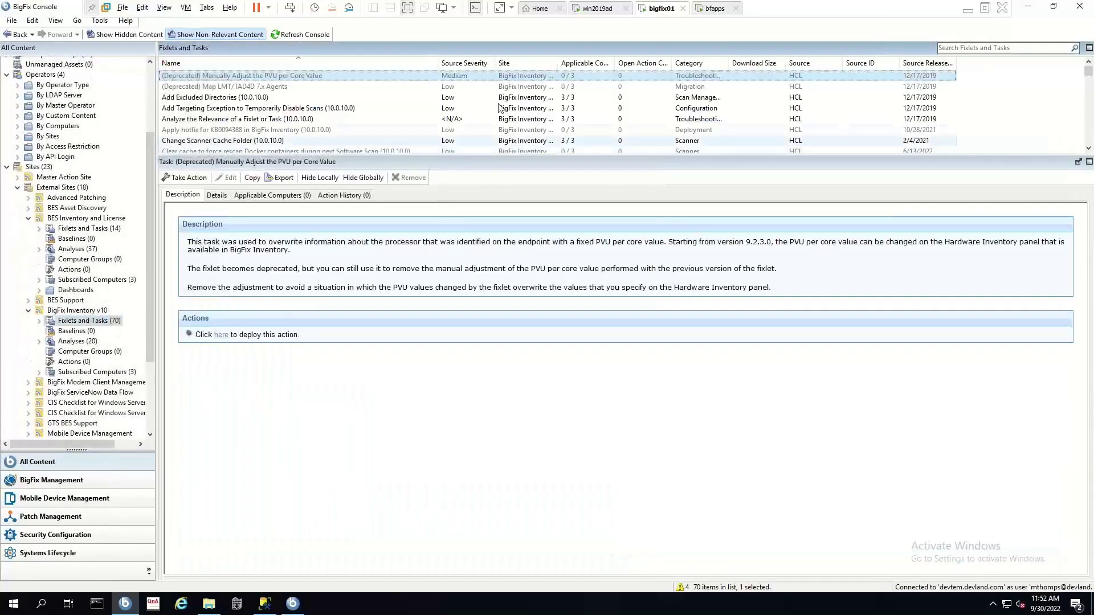
pyautogui.click(954, 47)
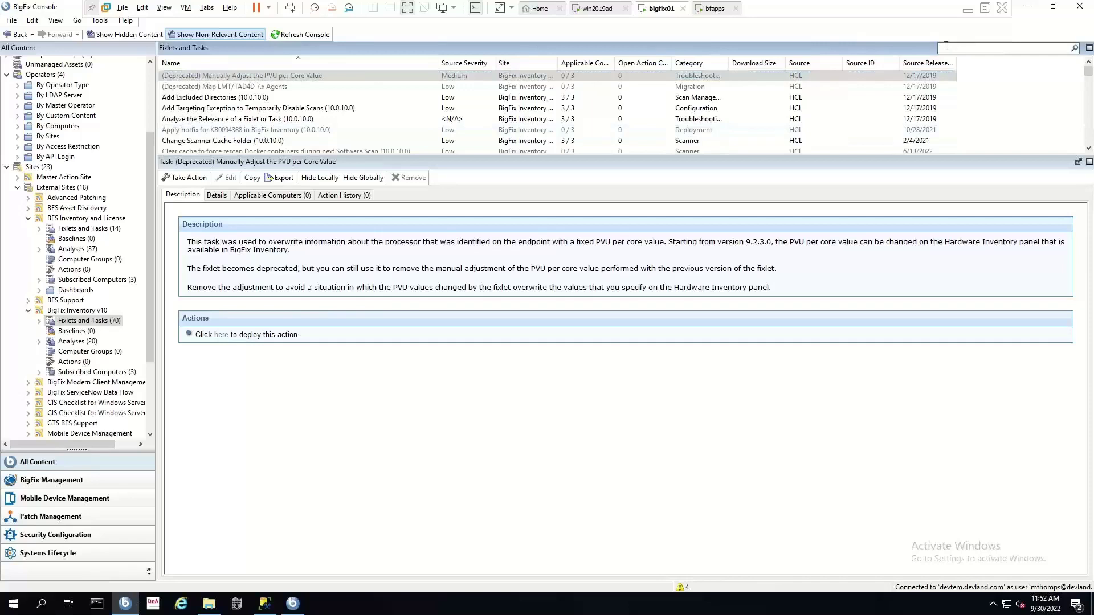
pyautogui.write('uploa')
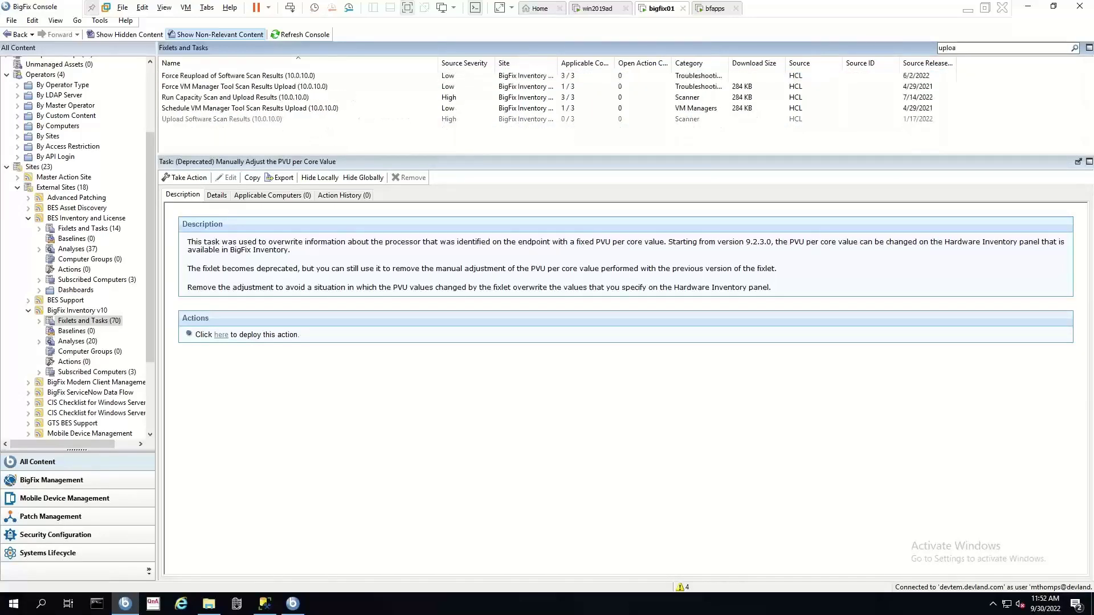
pyautogui.click(247, 121)
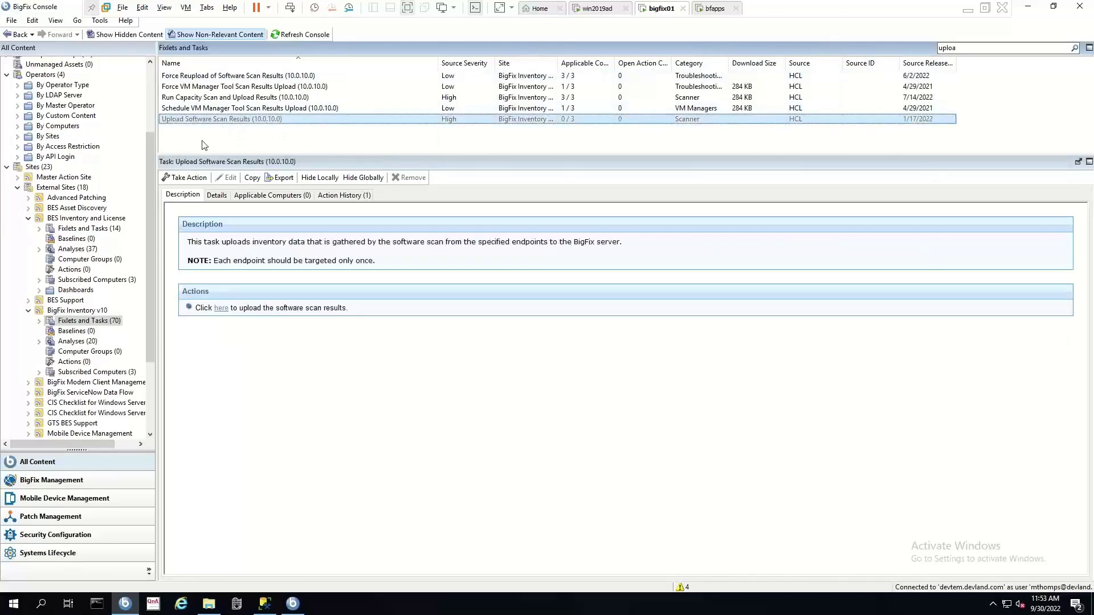
# Step: Submit the upload task as '_Policy_Upload Software Scan Results (10.0.10.0)', dynamically targeting computers by property
pyautogui.click(191, 177)
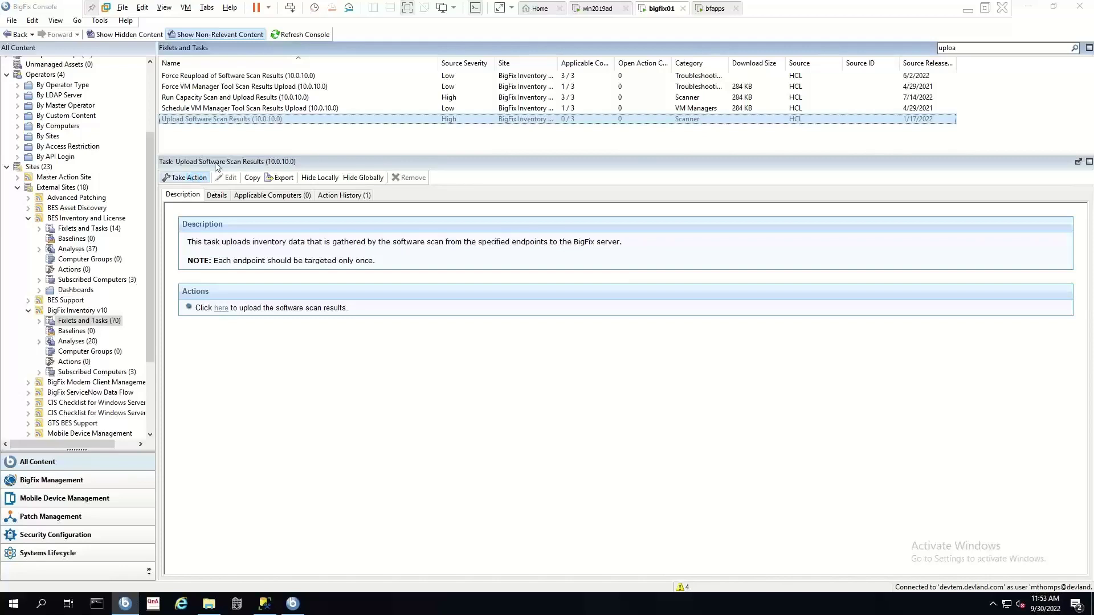
pyautogui.click(232, 153)
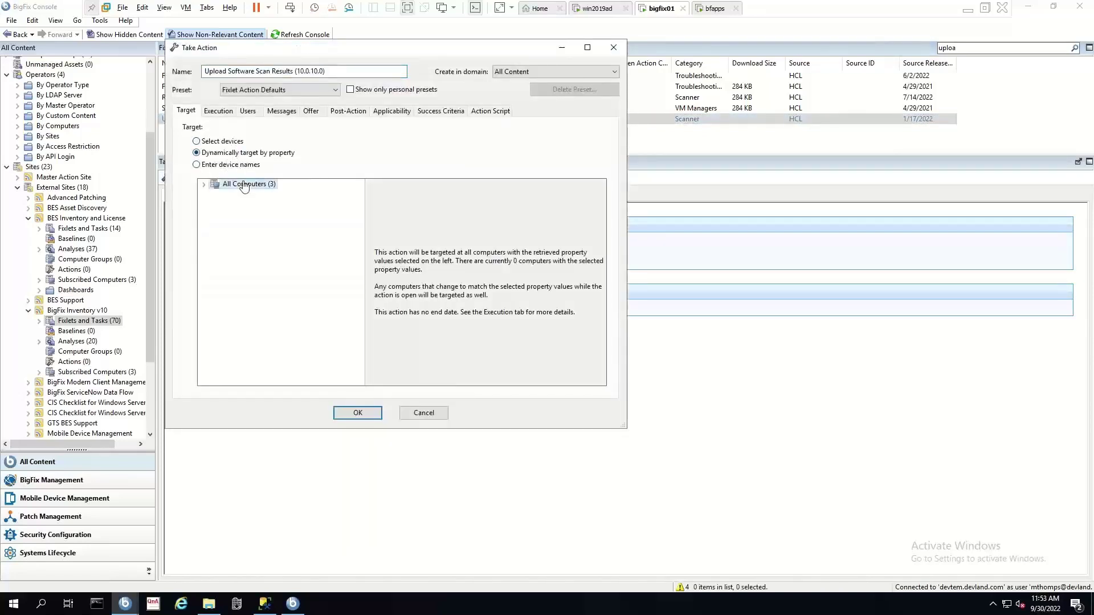
pyautogui.click(223, 71)
pyautogui.press('Home')
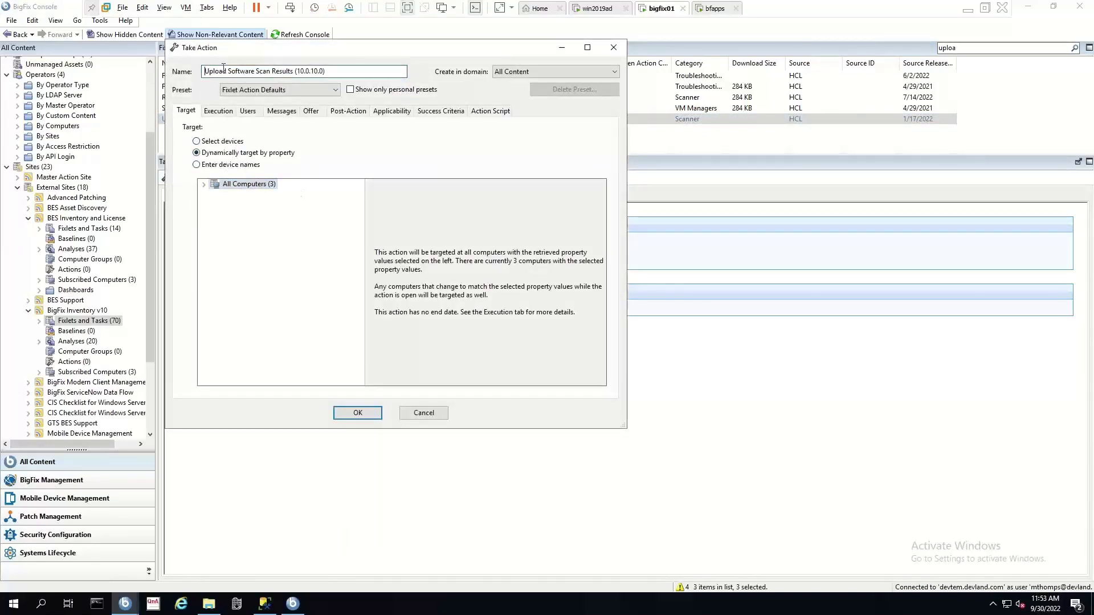
pyautogui.write('_Policy_')
pyautogui.click(225, 116)
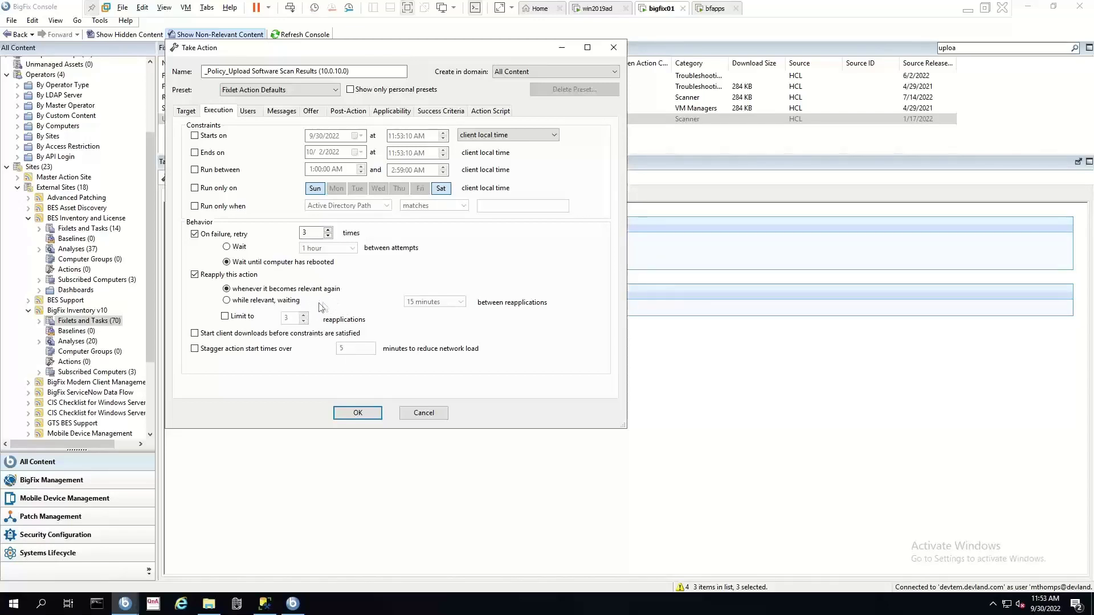
pyautogui.click(358, 413)
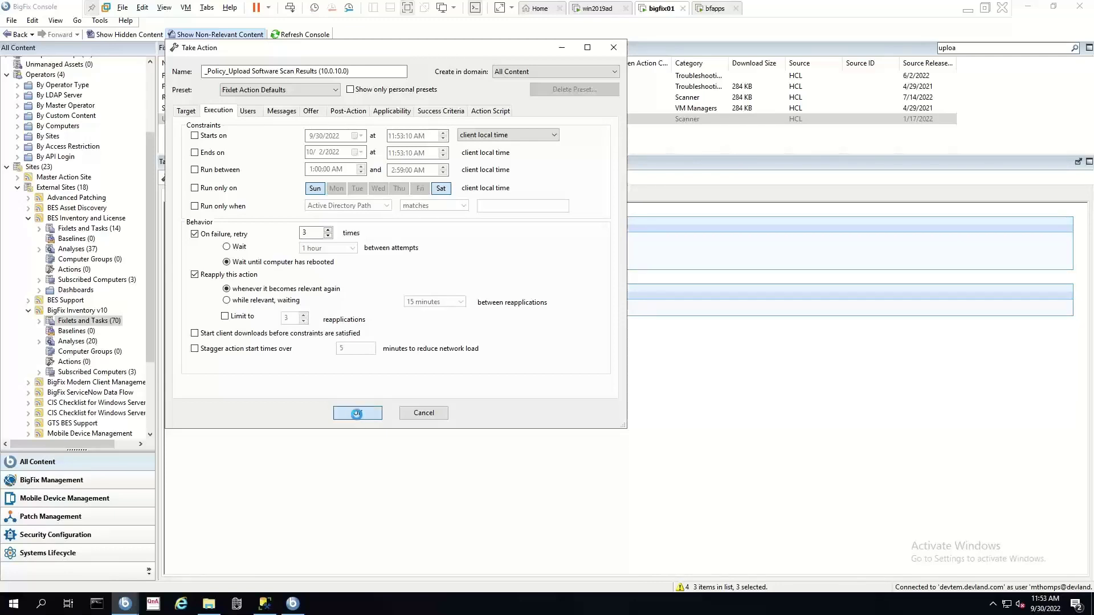
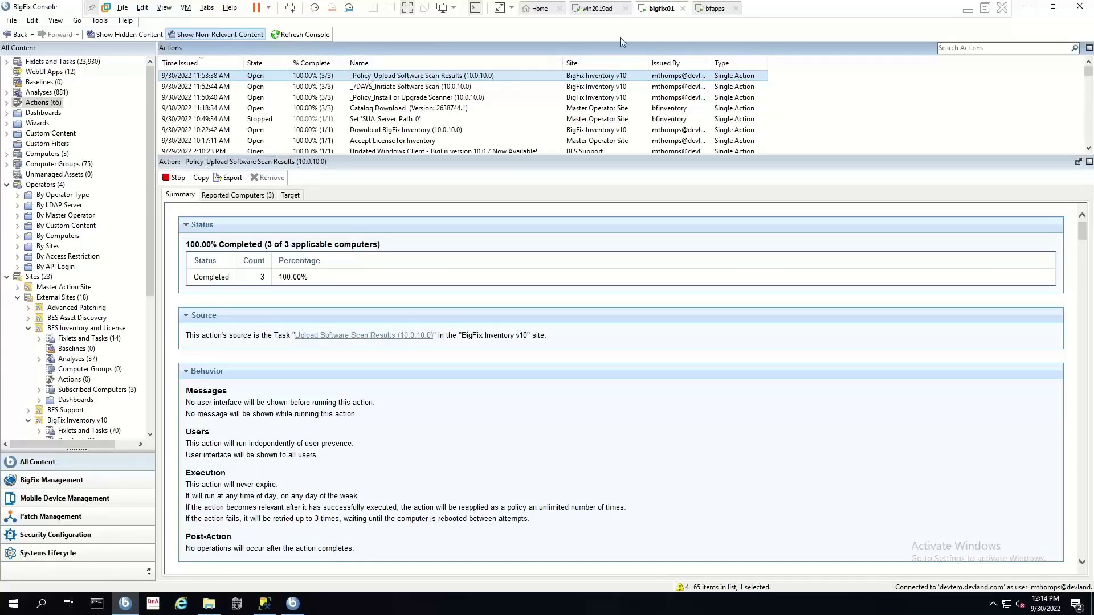
# Step: Start an immediate data import from Management > Data Imports and let it finish successfully
pyautogui.click(707, 9)
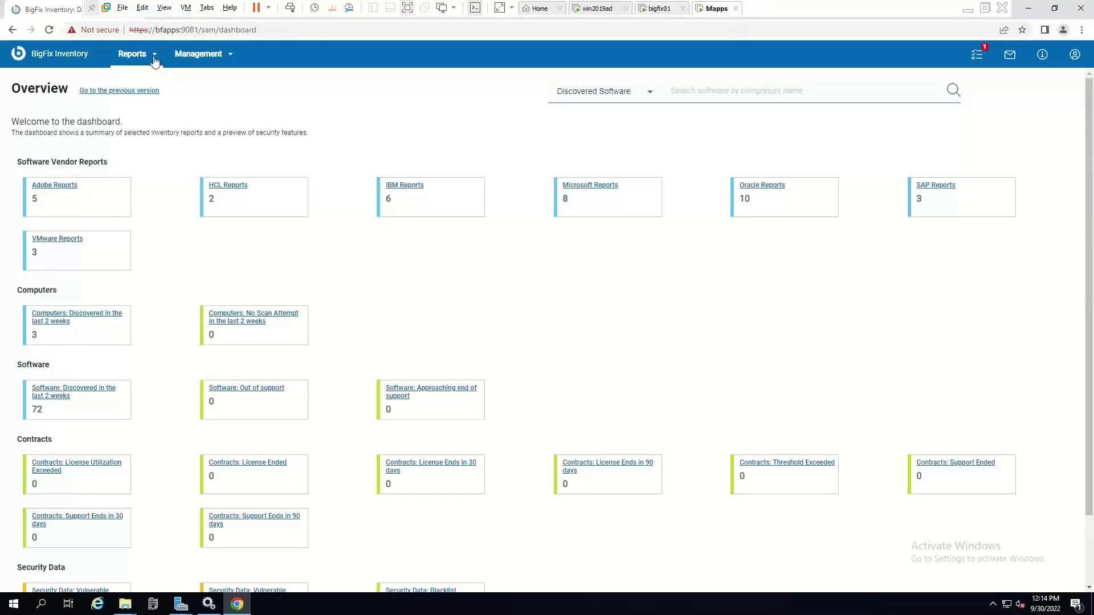
pyautogui.click(222, 58)
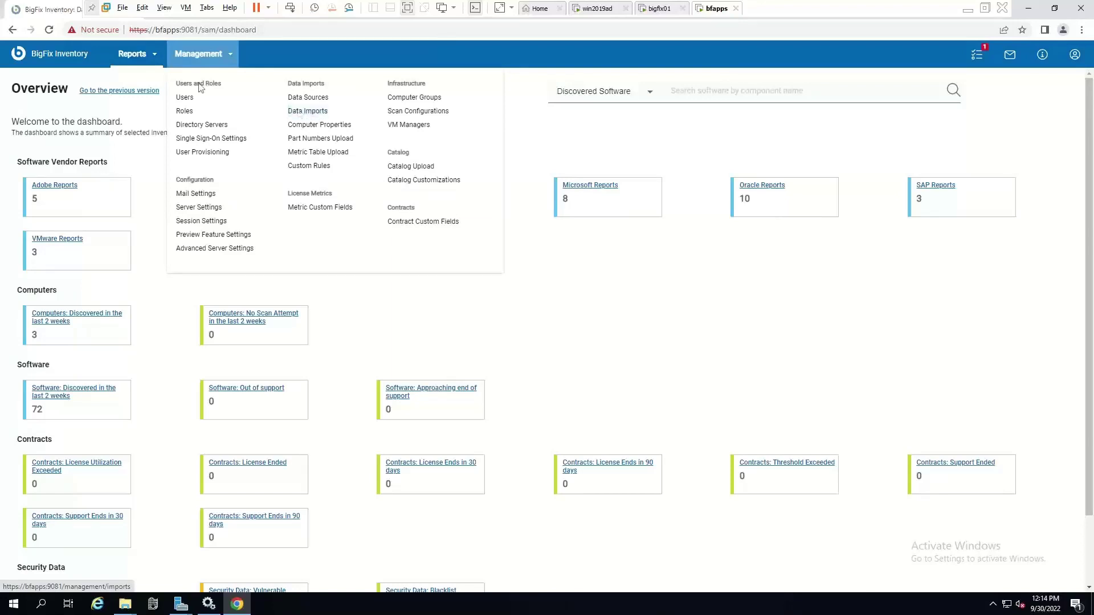
pyautogui.click(307, 111)
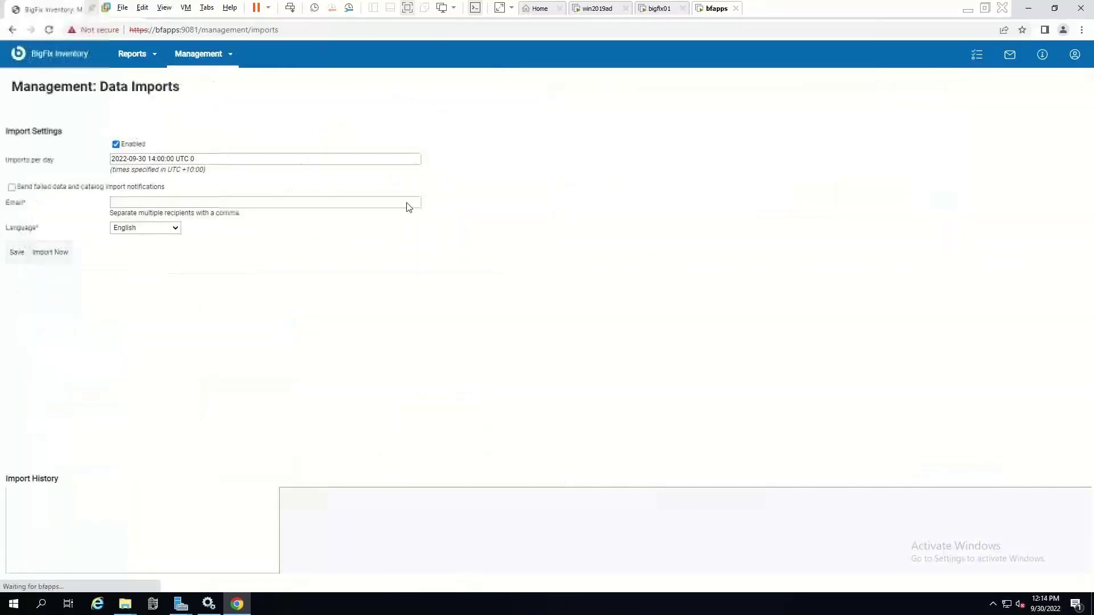
pyautogui.click(69, 251)
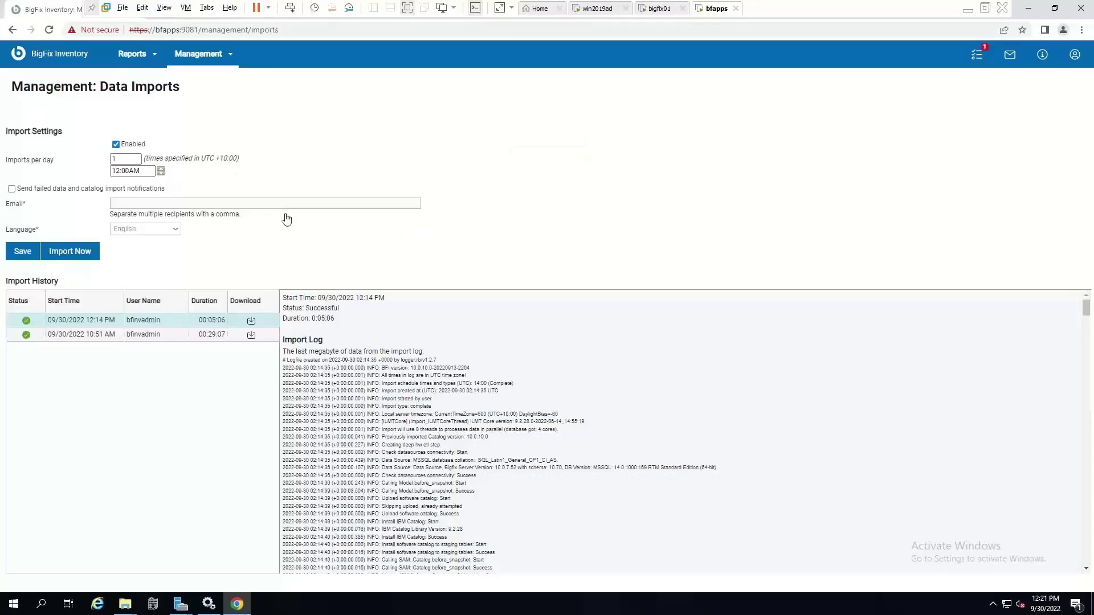
# Step: Drill into Google Chrome 103.0's count of 2 in the Software Summary to list BIGFIX01 and WIN2019AD
pyautogui.click(147, 57)
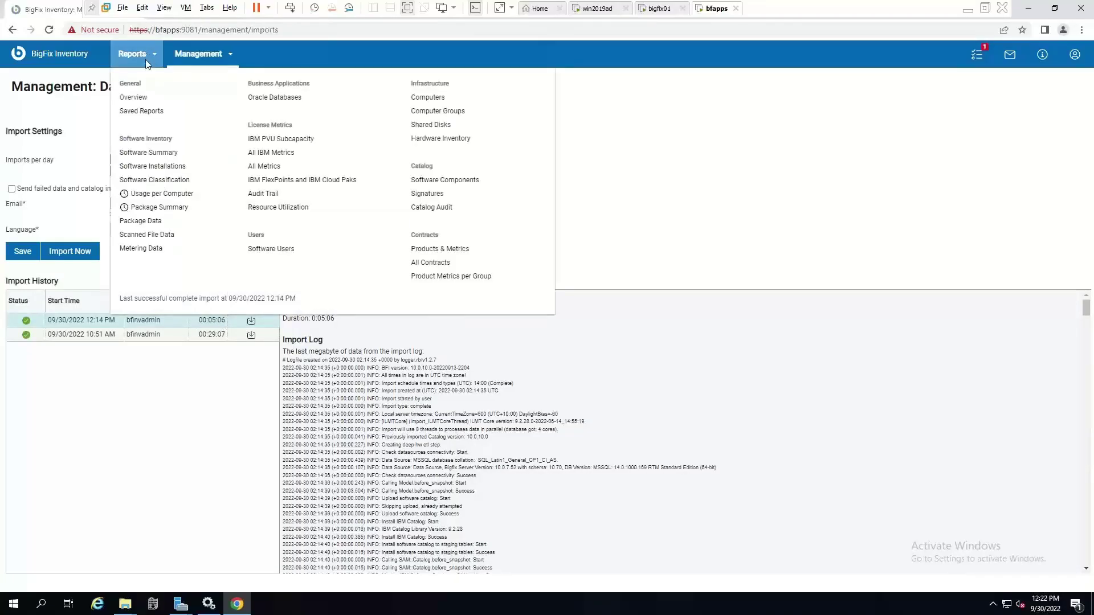
pyautogui.click(168, 151)
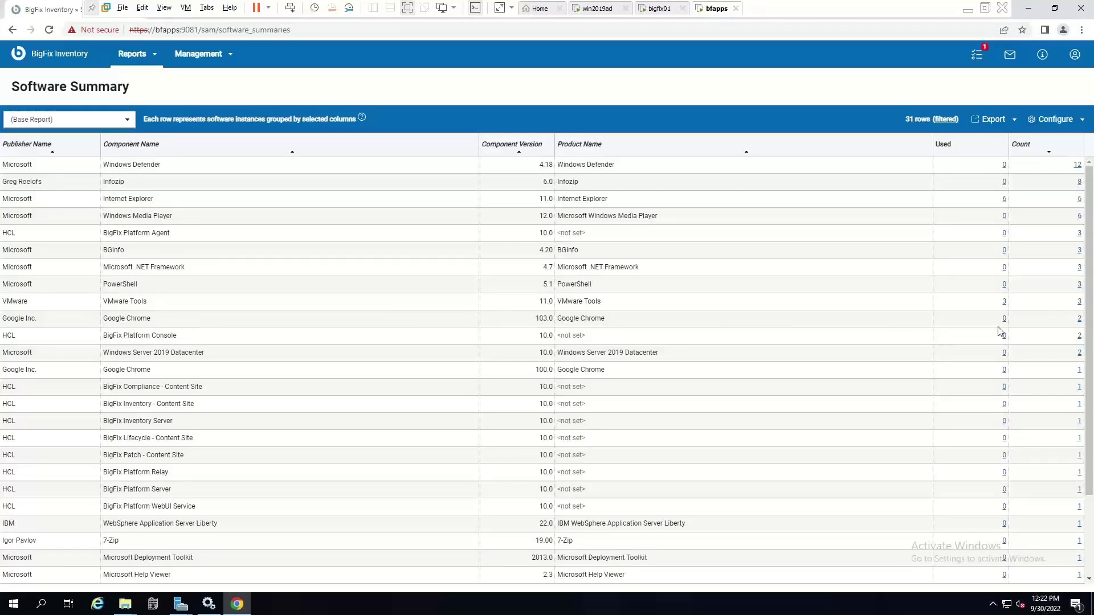
pyautogui.click(1078, 321)
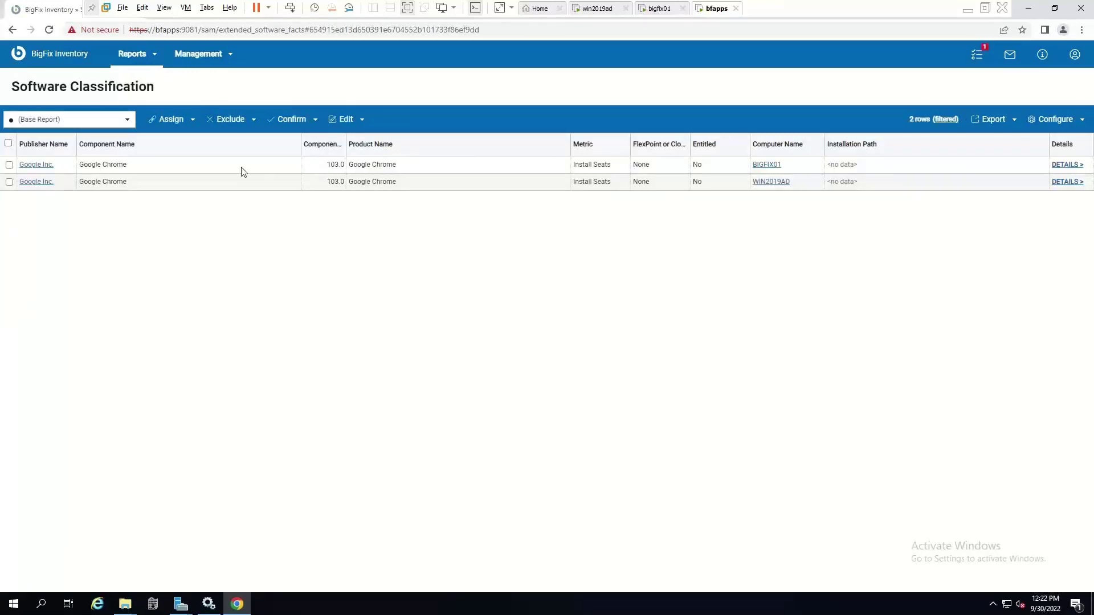
# Step: Review the 72-row Software Installations report, then advance to the BigFix Resources & Contacts slide
pyautogui.click(120, 54)
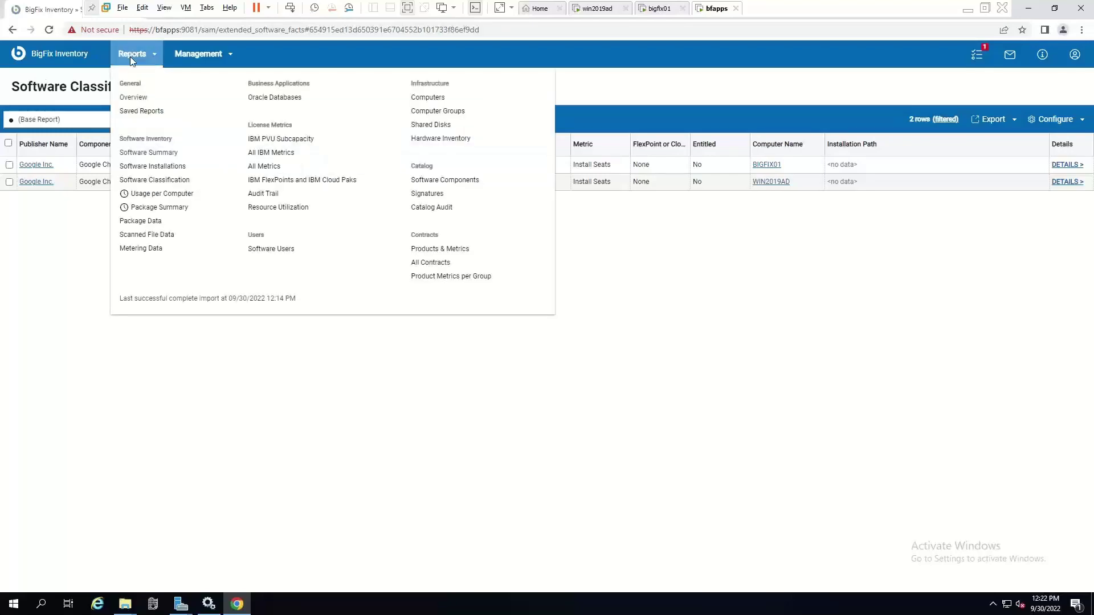
pyautogui.click(142, 171)
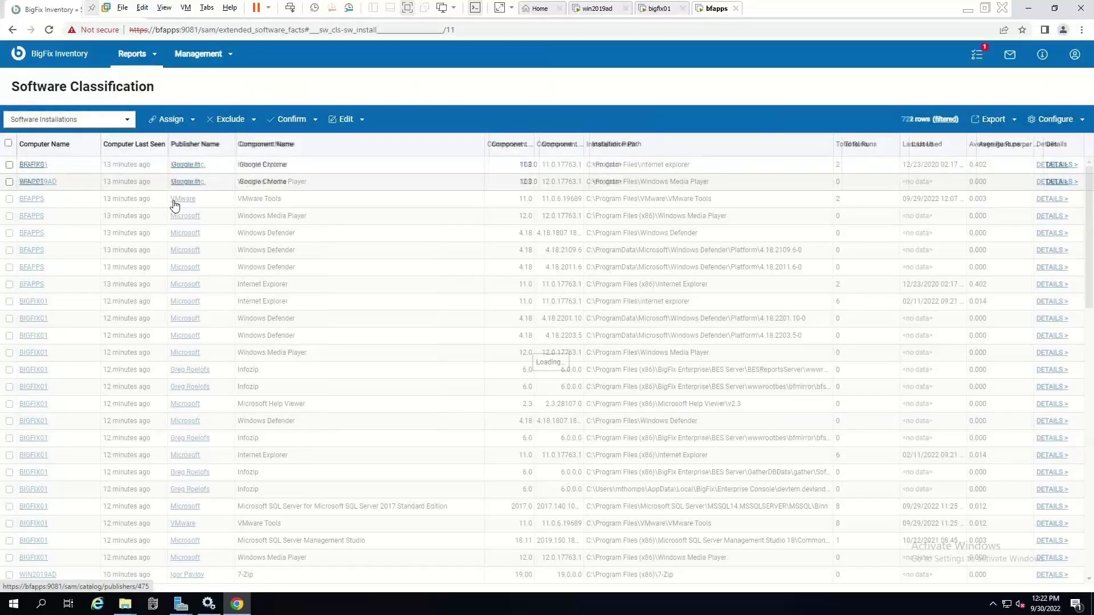
pyautogui.scroll(-4, 175, 205)
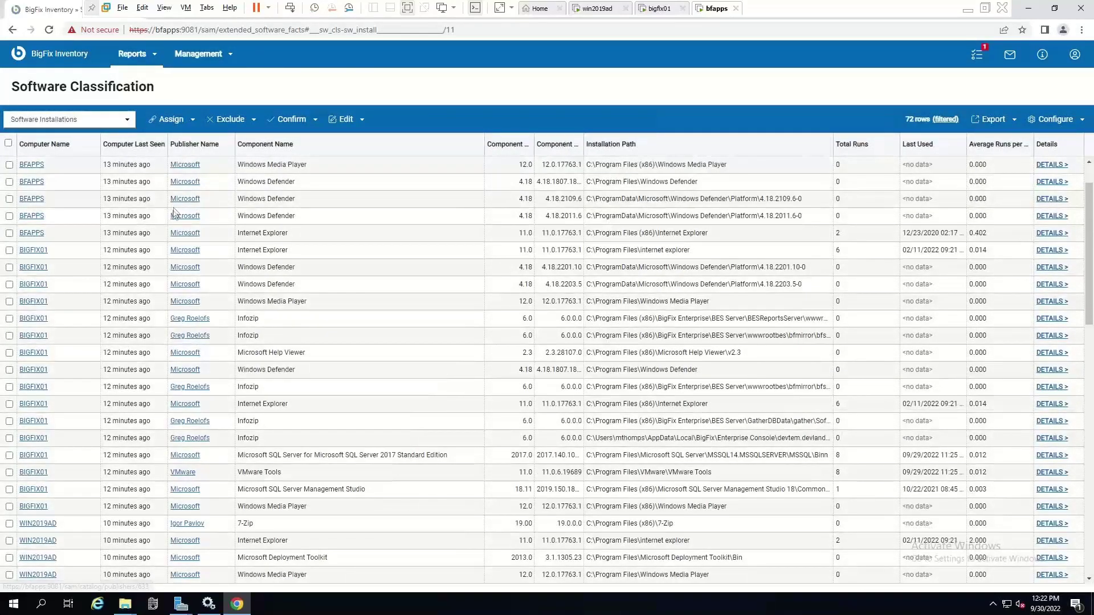
pyautogui.scroll(-3, 172, 229)
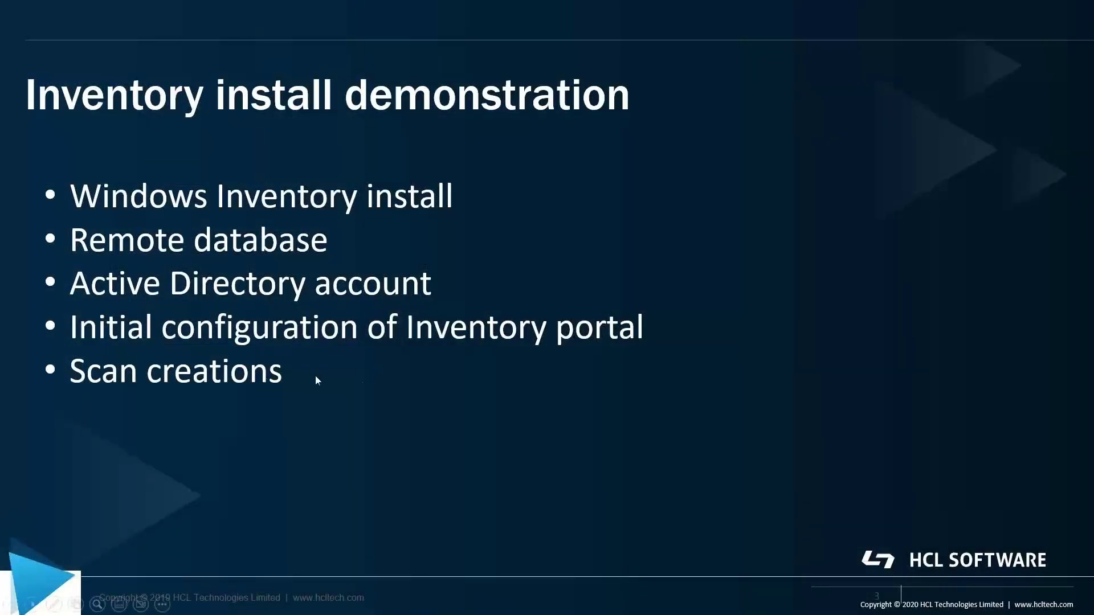
pyautogui.press('Right')
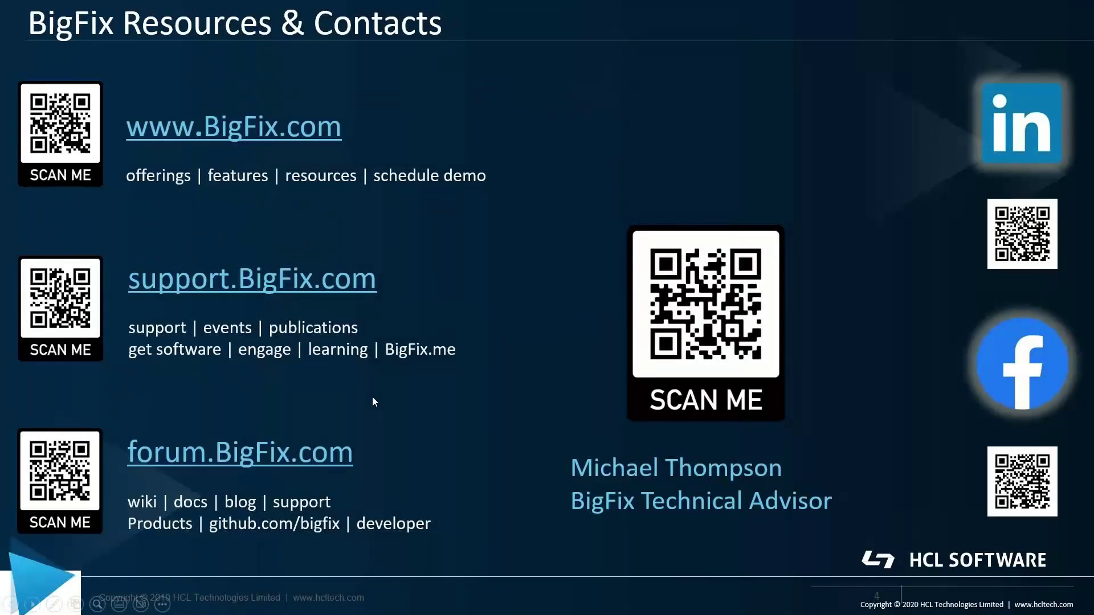